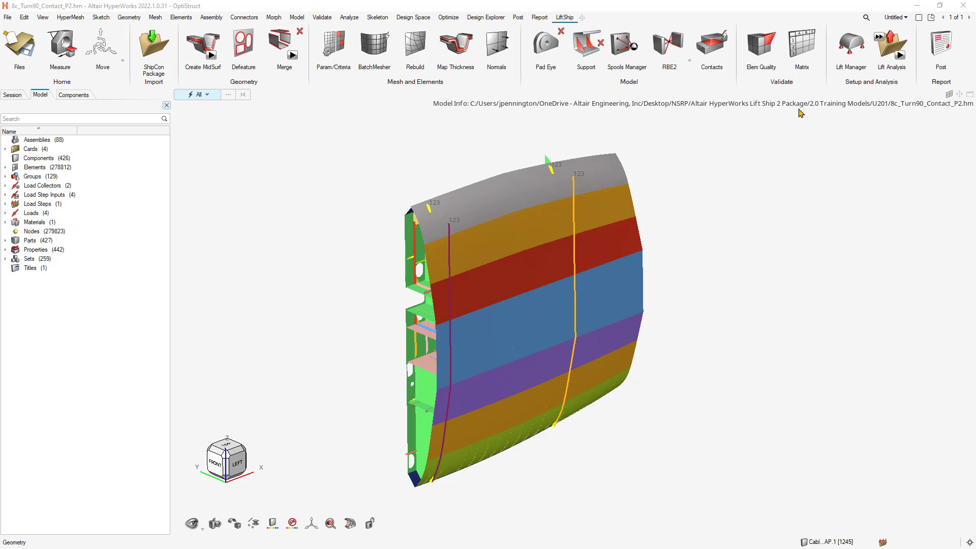
Start the lift post-processing tool and inspect the yield limit in the Steel Gr. A material definition.
{"action": "left_click", "coordinate": [936, 45]}
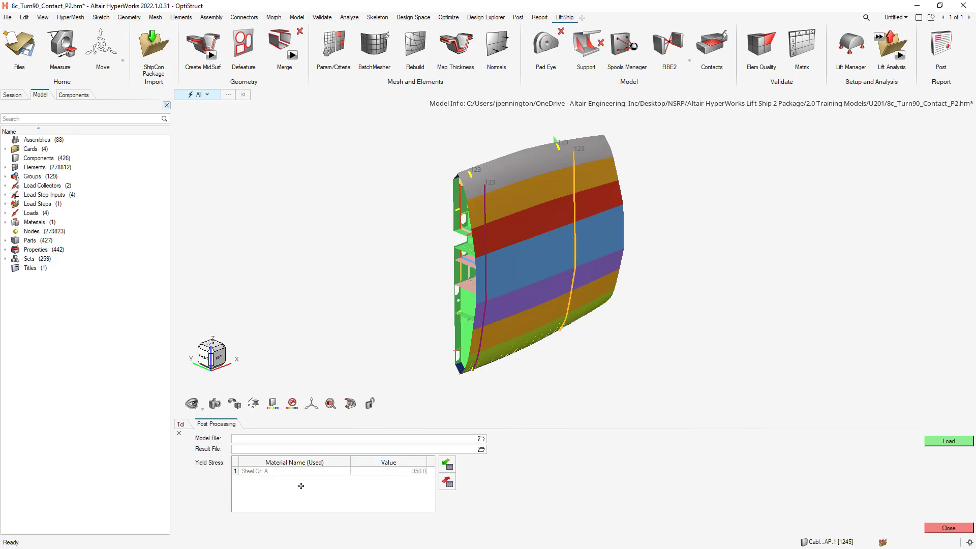
{"action": "double_click", "coordinate": [36, 222]}
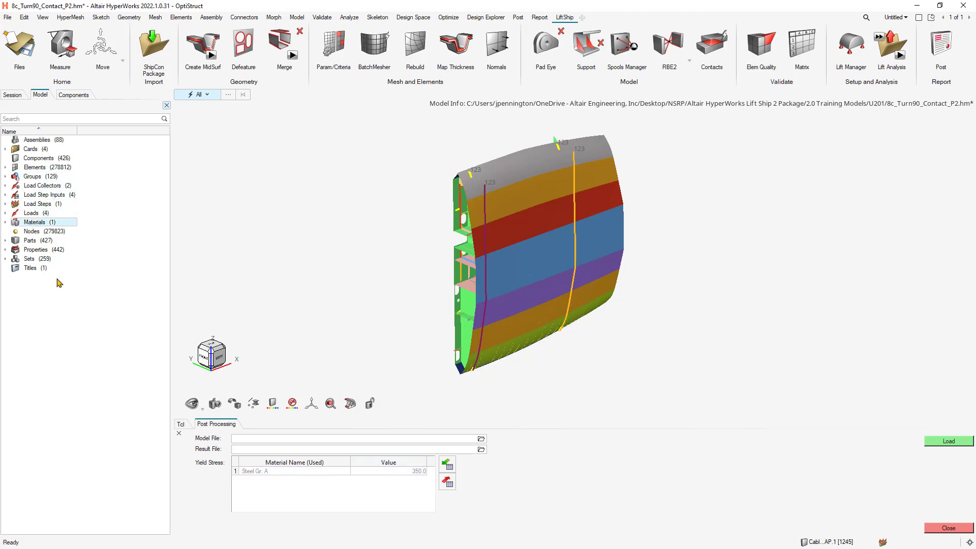
{"action": "left_click", "coordinate": [24, 141]}
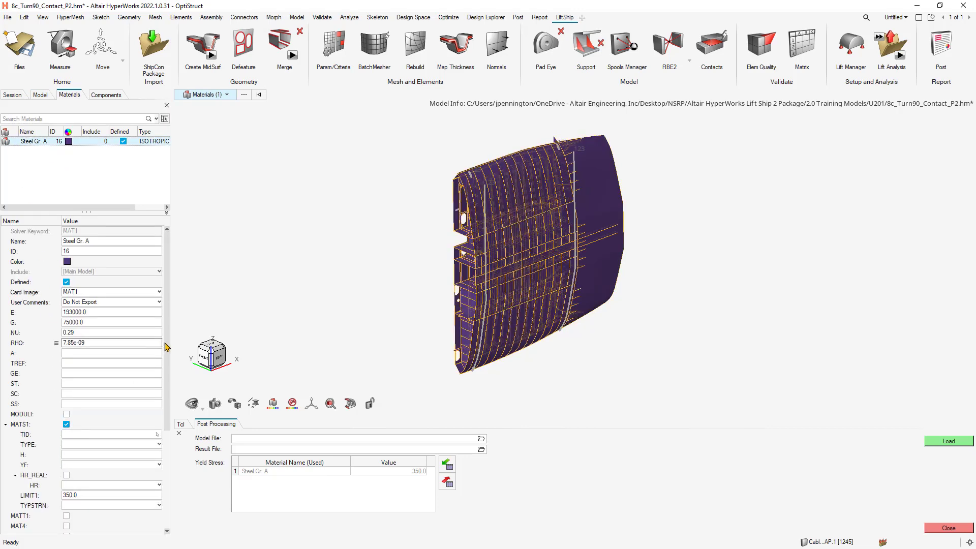
{"action": "scroll", "coordinate": [169, 353], "scroll_direction": "down", "scroll_amount": 2}
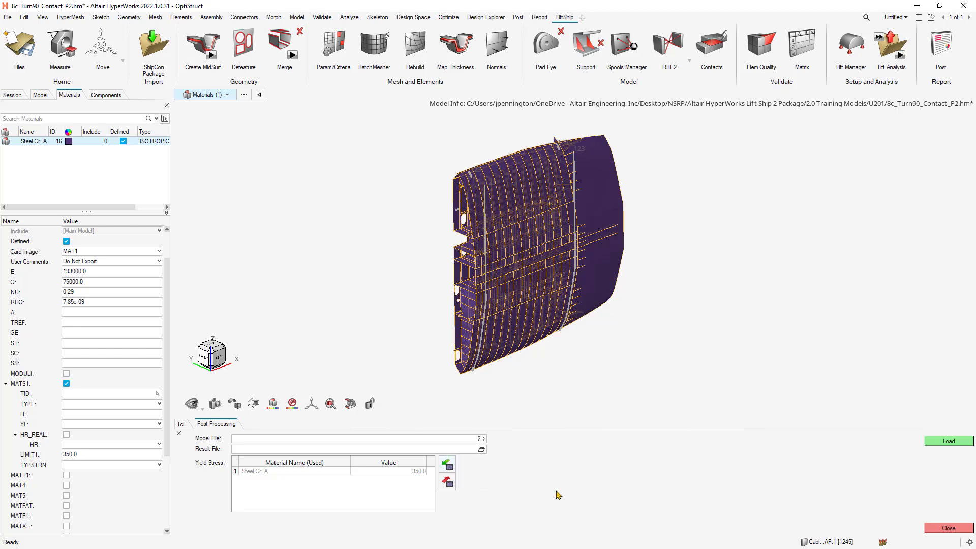
Load 8c_Turn90_Contact_P2.fem from the U201 Run_P2_Turn90Contact folder with its matching result file for post-processing.
{"action": "left_click", "coordinate": [482, 440]}
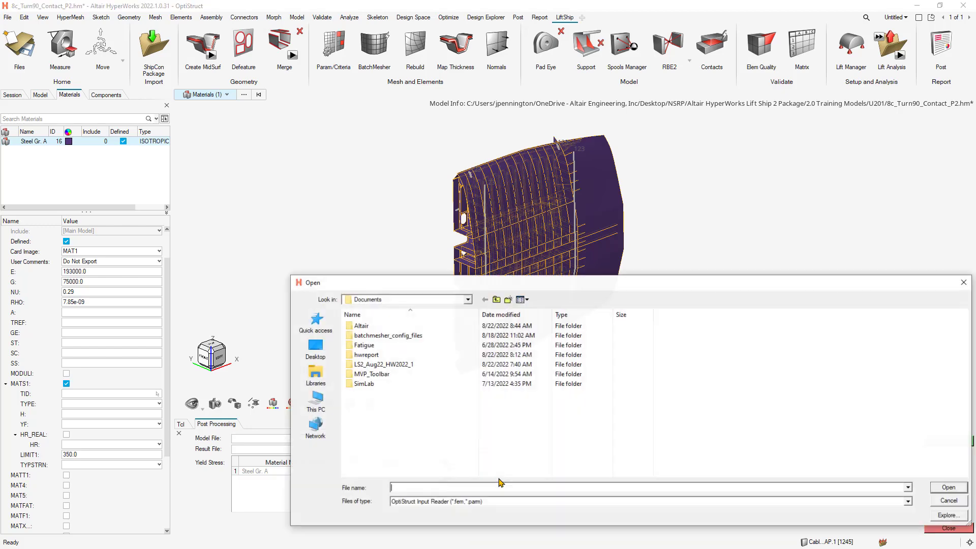
{"action": "left_click_drag", "start_coordinate": [498, 281], "coordinate": [412, 128]}
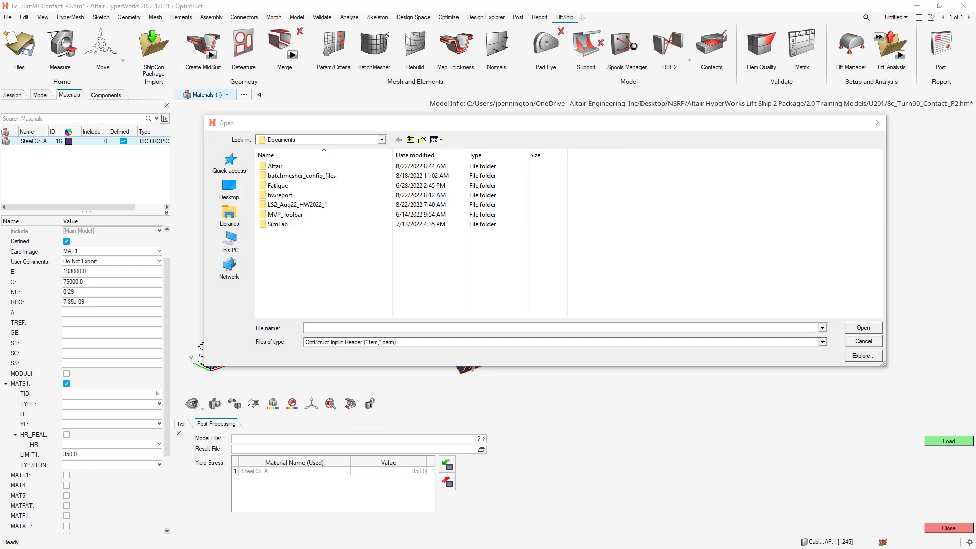
{"action": "left_click", "coordinate": [378, 328]}
{"action": "type", "text": "C:\\Users\\jpennington\\OneDrive - Altair Engineering, Inc\\Desktop\\NSRP\\Altair HyperWorks Lift Ship 2 Package\\2.0 Training Models\\U201"}
{"action": "key", "text": "Return"}
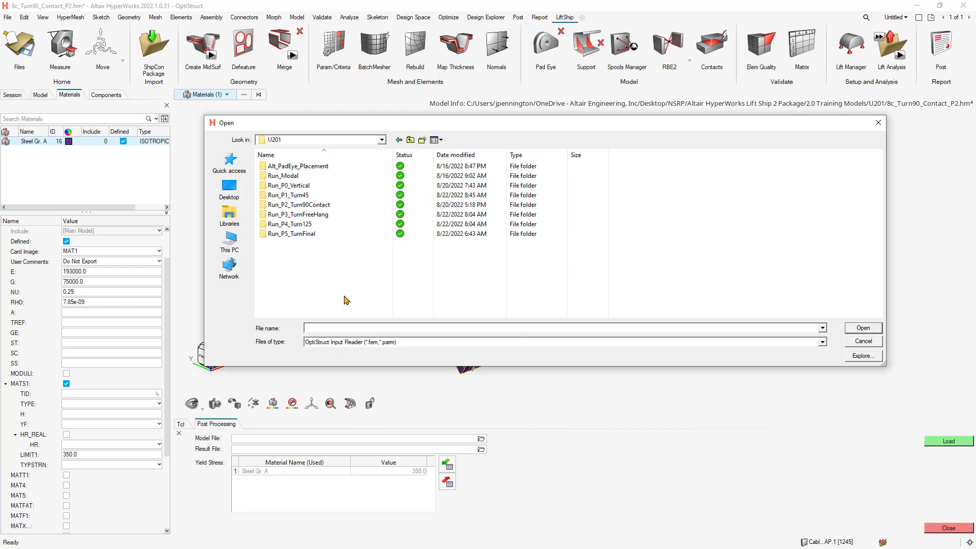
{"action": "double_click", "coordinate": [314, 206]}
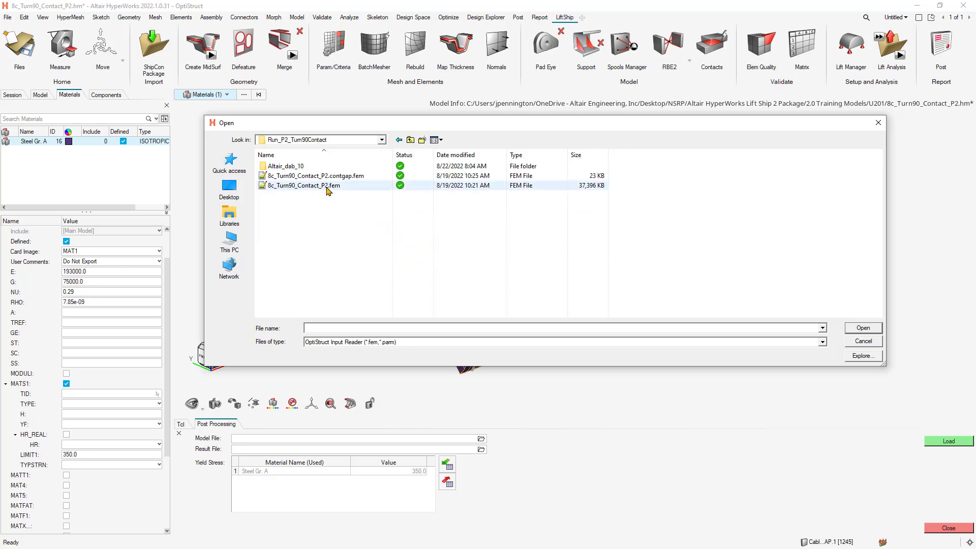
{"action": "double_click", "coordinate": [358, 187]}
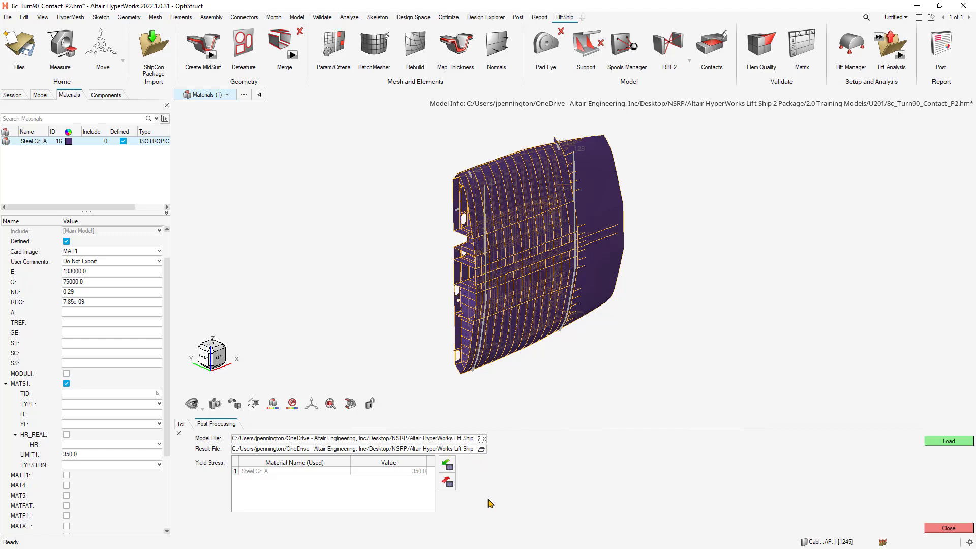
{"action": "left_click", "coordinate": [950, 442]}
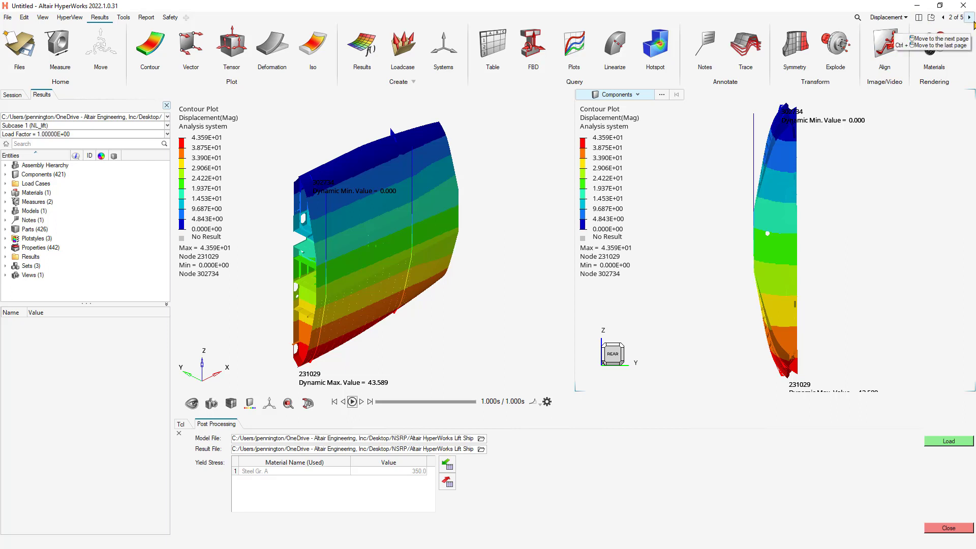
{"action": "left_click", "coordinate": [66, 19]}
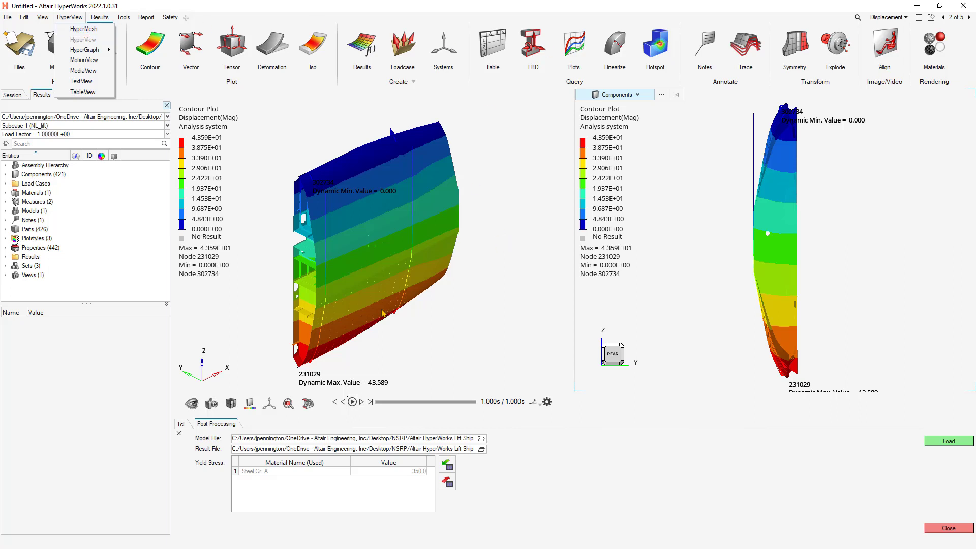
{"action": "left_click", "coordinate": [787, 12]}
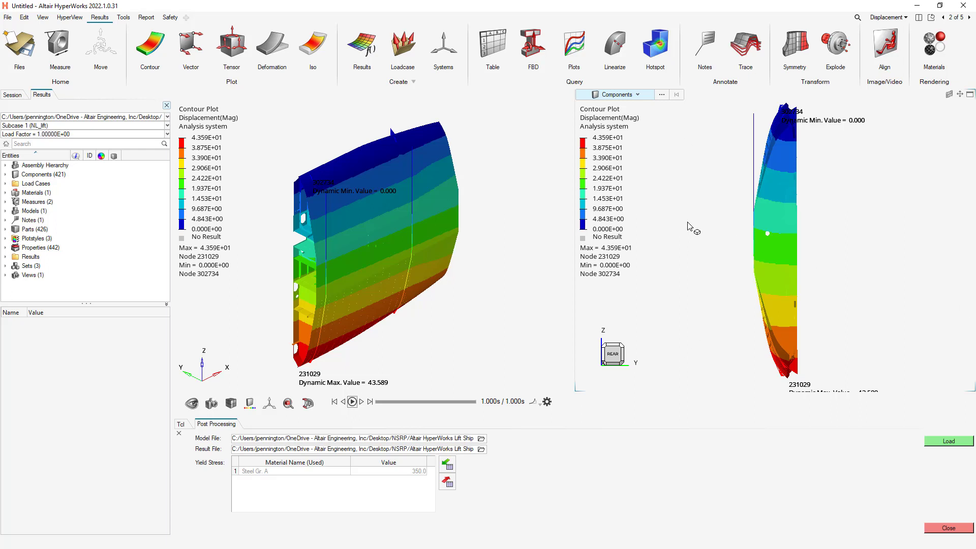
Go to the Element Stresses page and examine the signed von Mises contour around the pad eye near the panel's upper corner.
{"action": "left_click", "coordinate": [969, 18]}
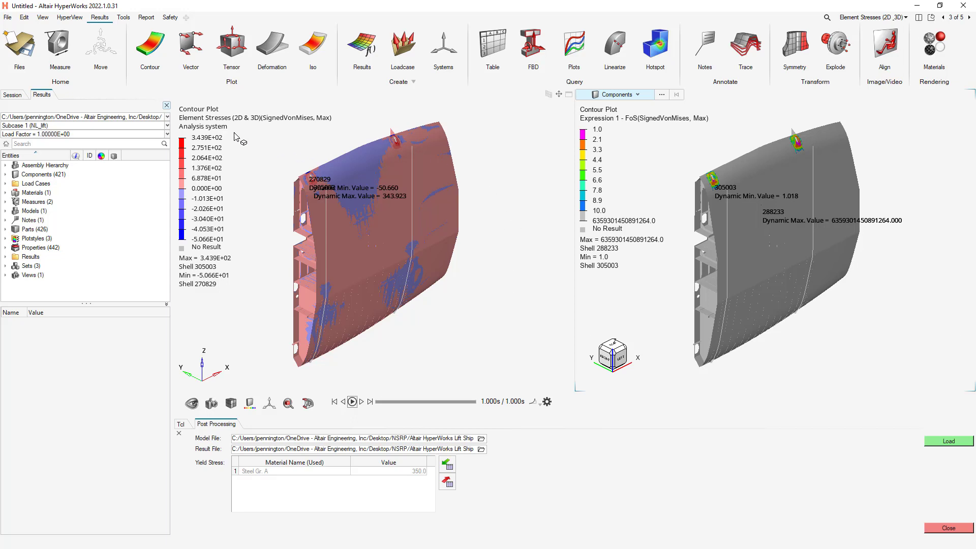
{"action": "left_click", "coordinate": [263, 208]}
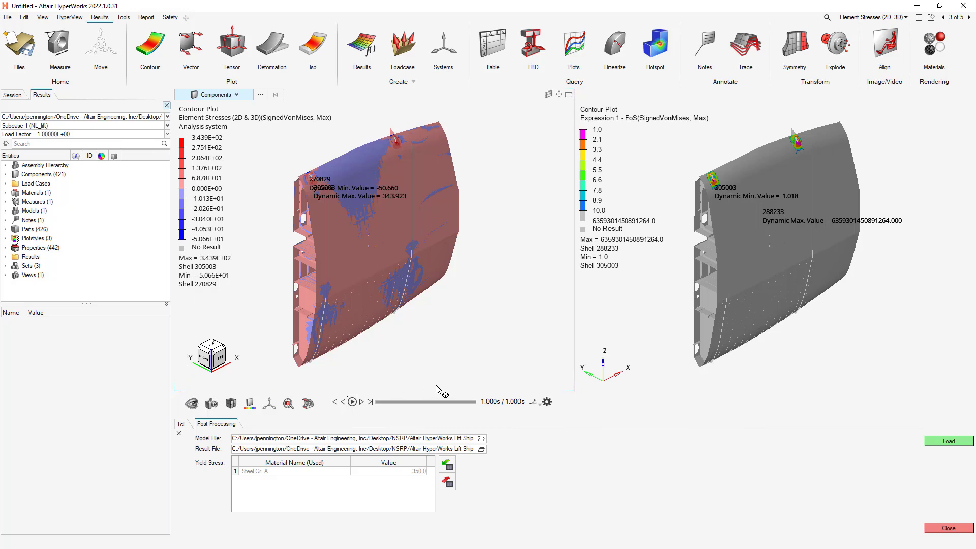
{"action": "right_click_drag", "start_coordinate": [443, 306], "coordinate": [491, 318]}
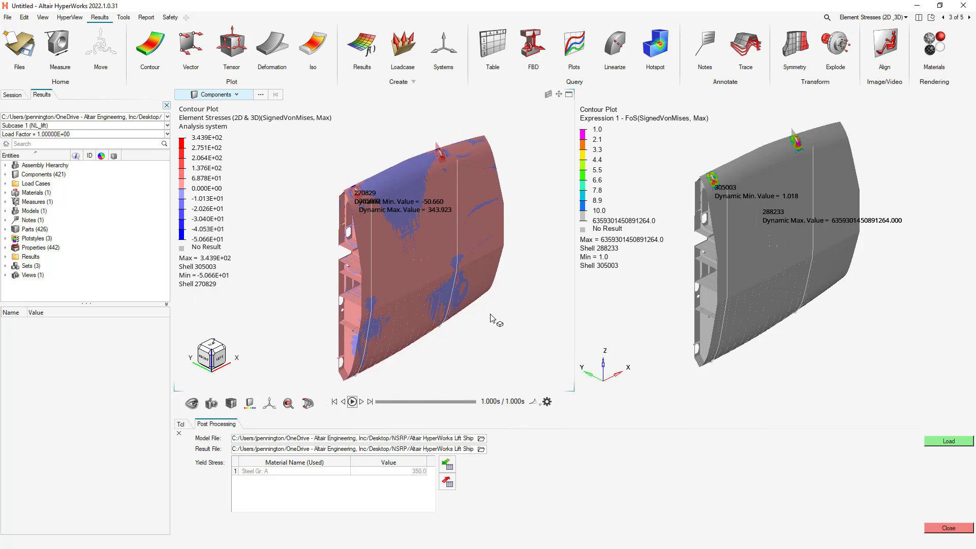
{"action": "scroll", "coordinate": [367, 175], "scroll_direction": "up", "scroll_amount": 5}
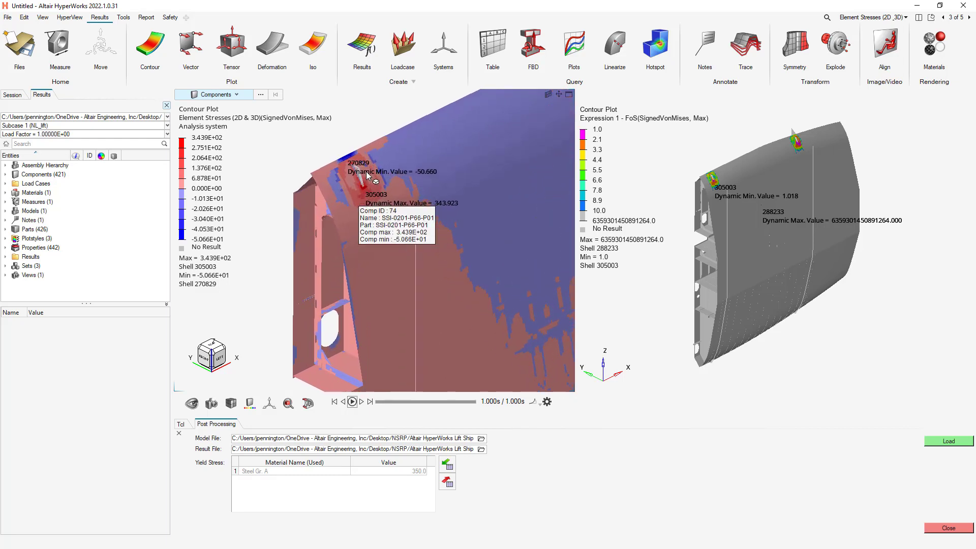
{"action": "scroll", "coordinate": [367, 175], "scroll_direction": "up", "scroll_amount": 6}
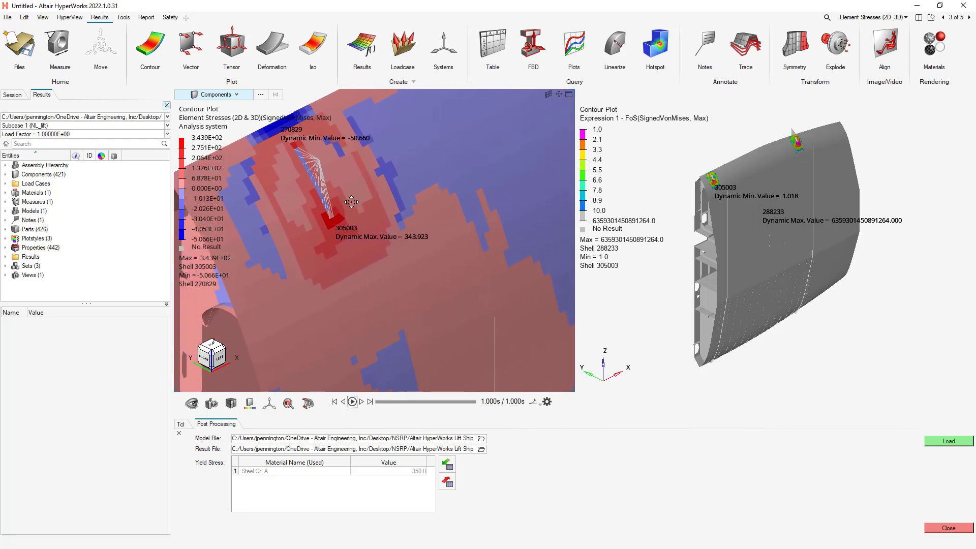
{"action": "right_click_drag", "start_coordinate": [352, 202], "coordinate": [388, 232]}
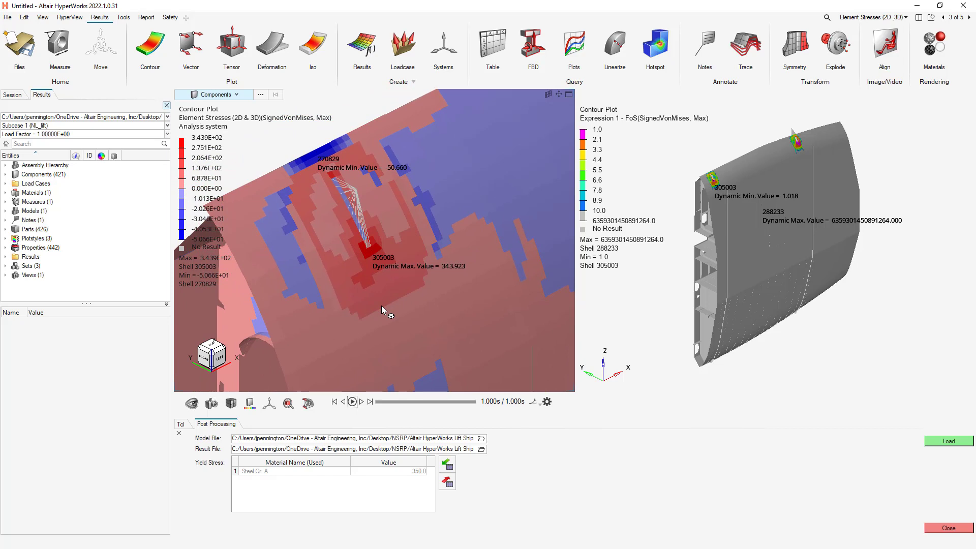
{"action": "right_click_drag", "start_coordinate": [377, 255], "coordinate": [392, 269]}
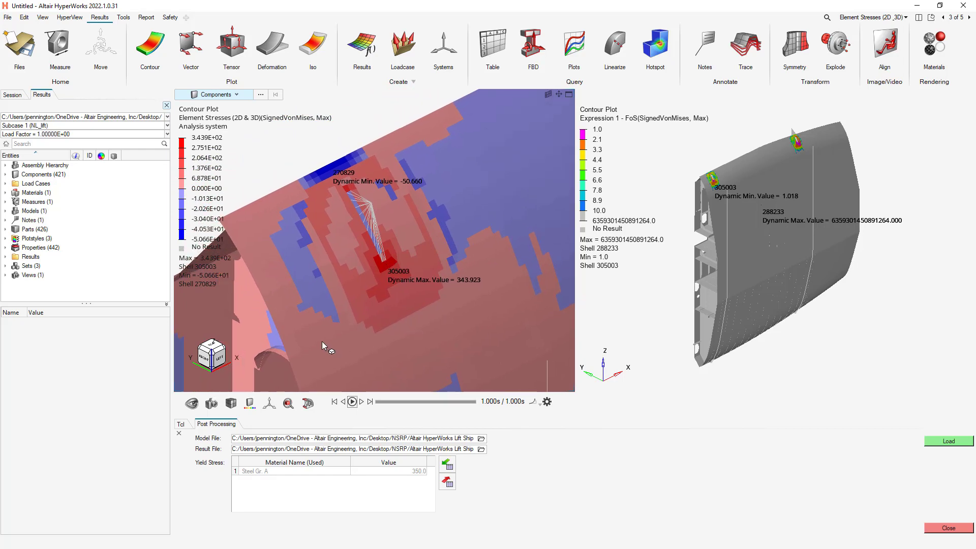
{"action": "left_click", "coordinate": [726, 196]}
{"action": "left_click", "coordinate": [420, 196]}
{"action": "scroll", "coordinate": [301, 156], "scroll_direction": "down", "scroll_amount": 1}
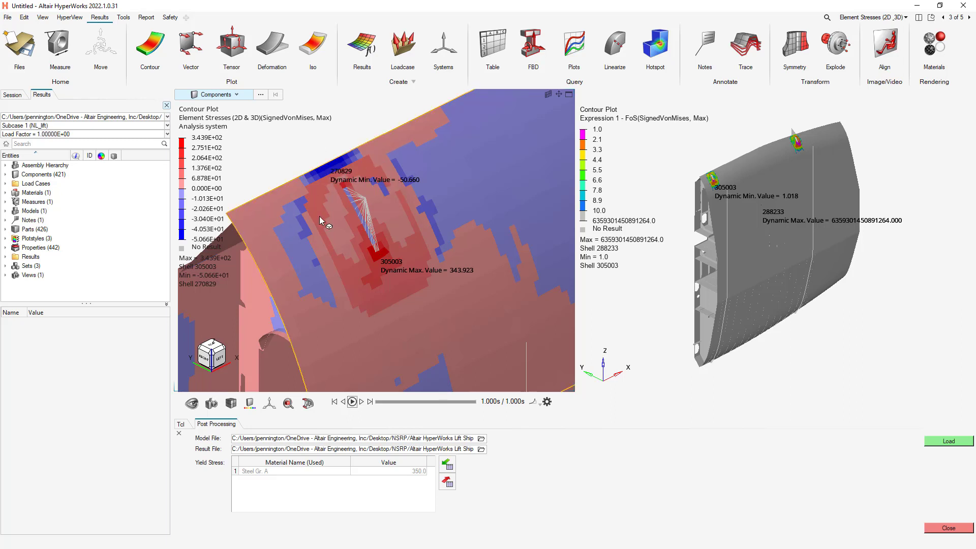
{"action": "scroll", "coordinate": [320, 217], "scroll_direction": "down", "scroll_amount": 5}
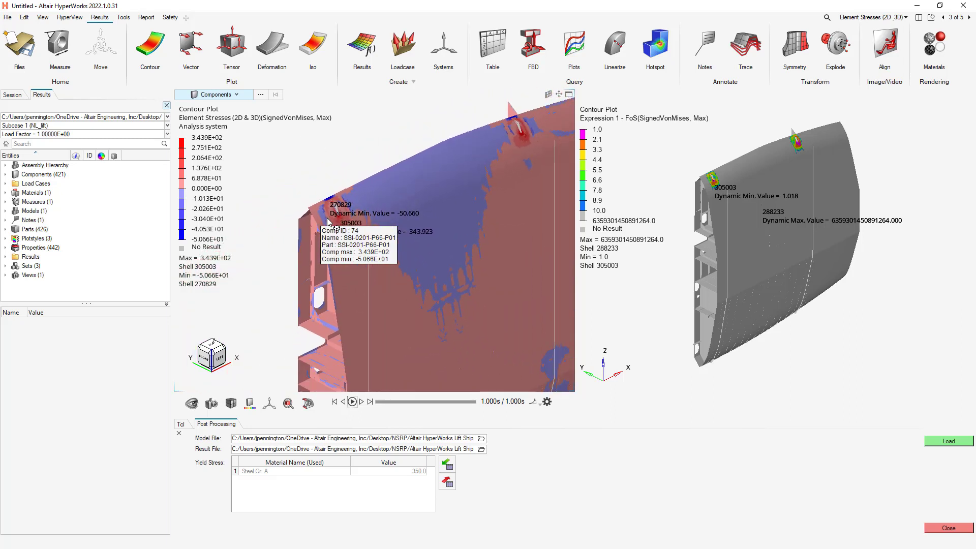
{"action": "scroll", "coordinate": [328, 222], "scroll_direction": "down", "scroll_amount": 4}
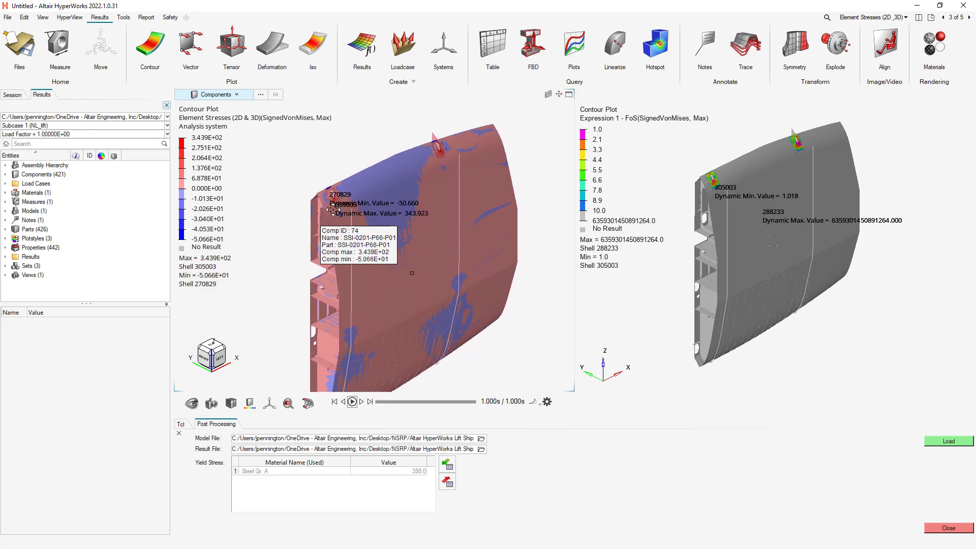
{"action": "scroll", "coordinate": [332, 209], "scroll_direction": "down", "scroll_amount": 3}
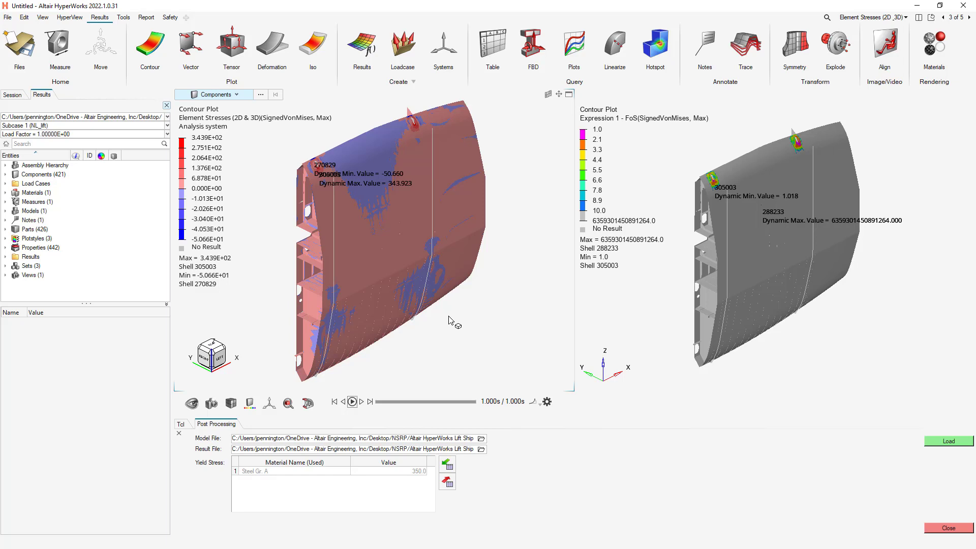
Examine the factor of safety contour around the same corner pad eye, returning to the whole panel.
{"action": "left_click", "coordinate": [637, 320]}
{"action": "scroll", "coordinate": [718, 185], "scroll_direction": "up", "scroll_amount": 3}
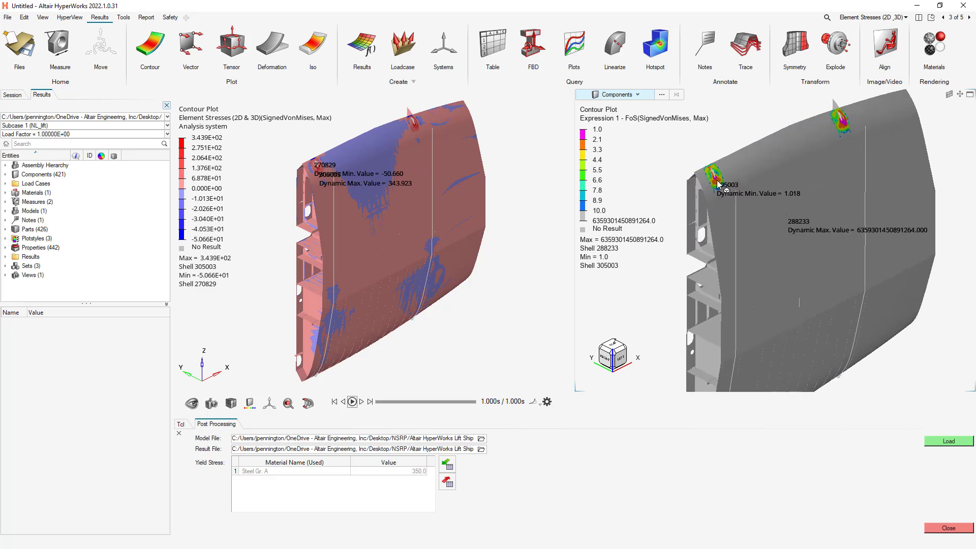
{"action": "scroll", "coordinate": [718, 184], "scroll_direction": "up", "scroll_amount": 6}
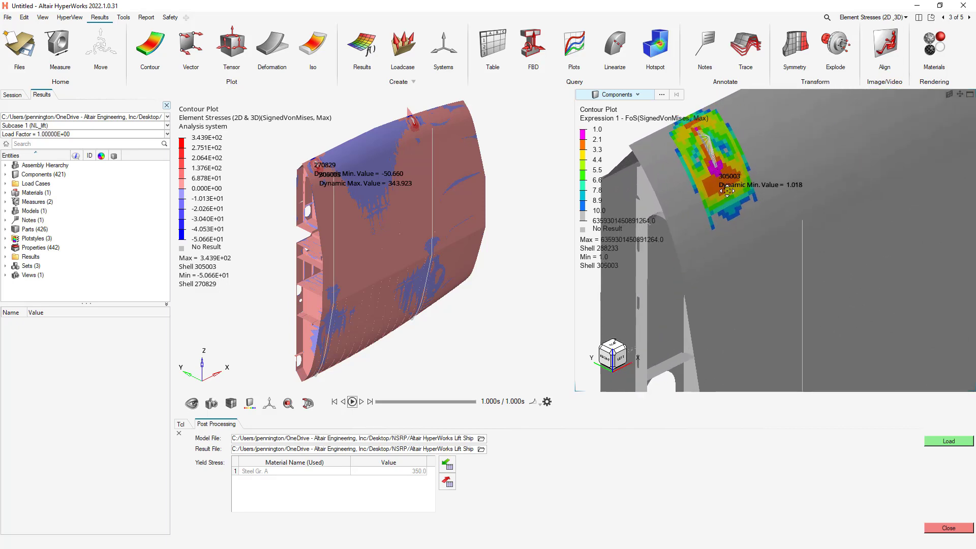
{"action": "right_click_drag", "start_coordinate": [726, 190], "coordinate": [732, 220]}
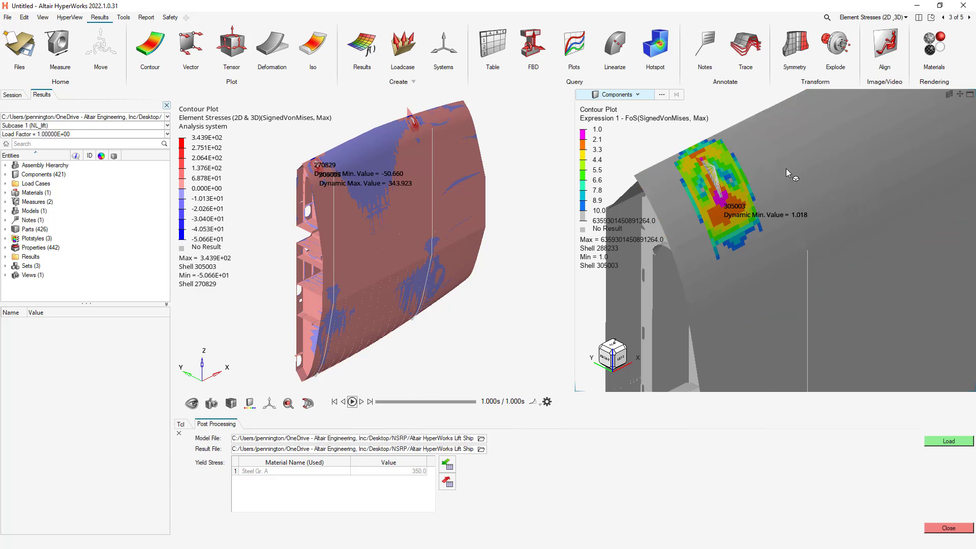
{"action": "scroll", "coordinate": [681, 231], "scroll_direction": "down", "scroll_amount": 5}
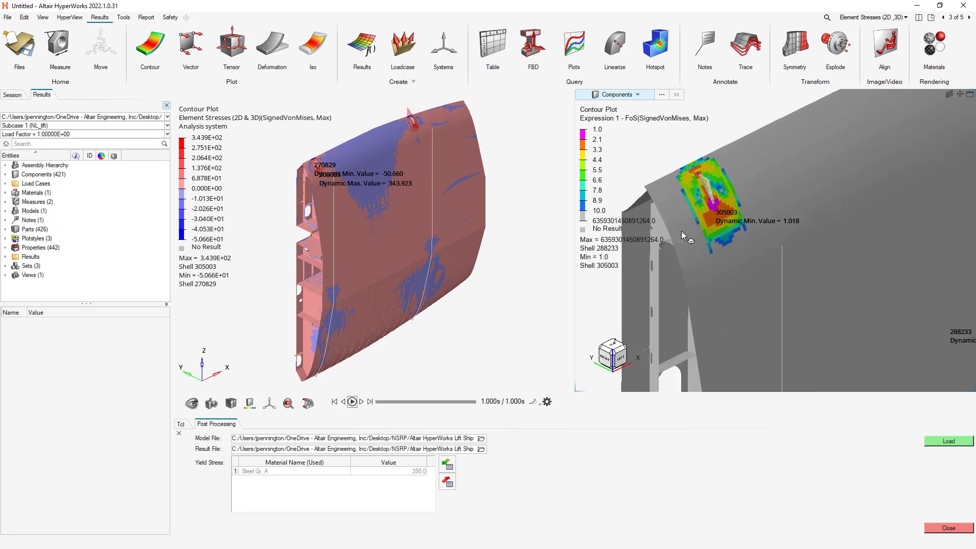
{"action": "scroll", "coordinate": [681, 230], "scroll_direction": "down", "scroll_amount": 5}
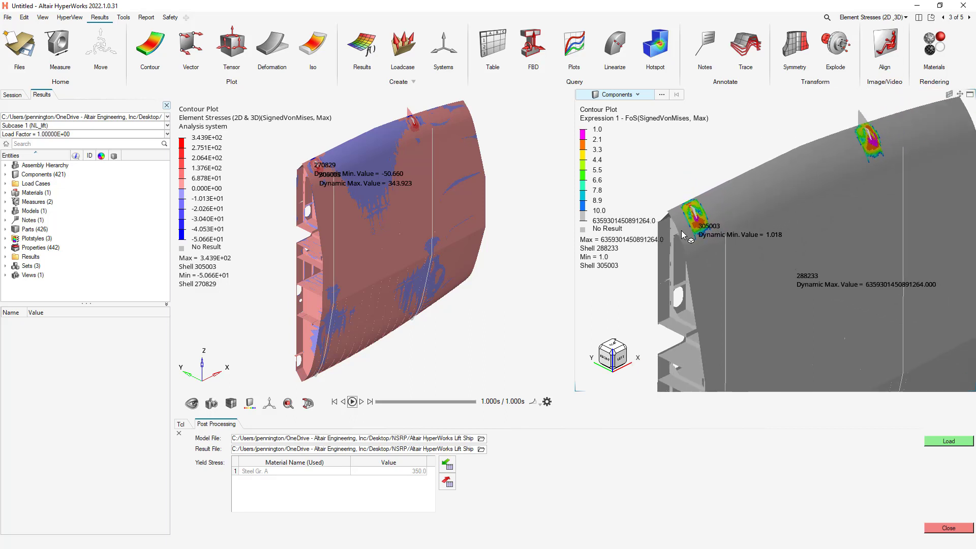
{"action": "right_click_drag", "start_coordinate": [714, 267], "coordinate": [723, 216]}
{"action": "scroll", "coordinate": [724, 216], "scroll_direction": "down", "scroll_amount": 4}
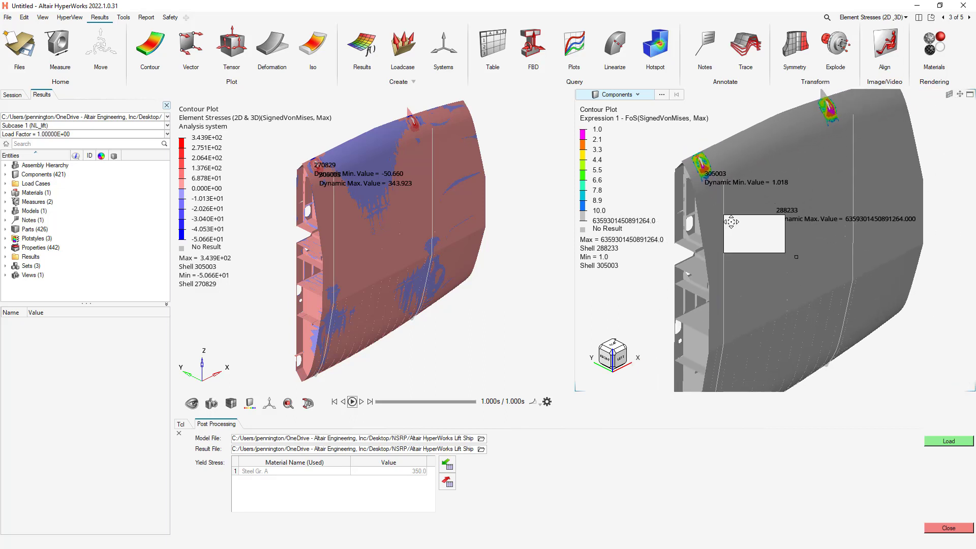
{"action": "scroll", "coordinate": [738, 255], "scroll_direction": "down", "scroll_amount": 3}
{"action": "right_click_drag", "start_coordinate": [746, 264], "coordinate": [746, 250]}
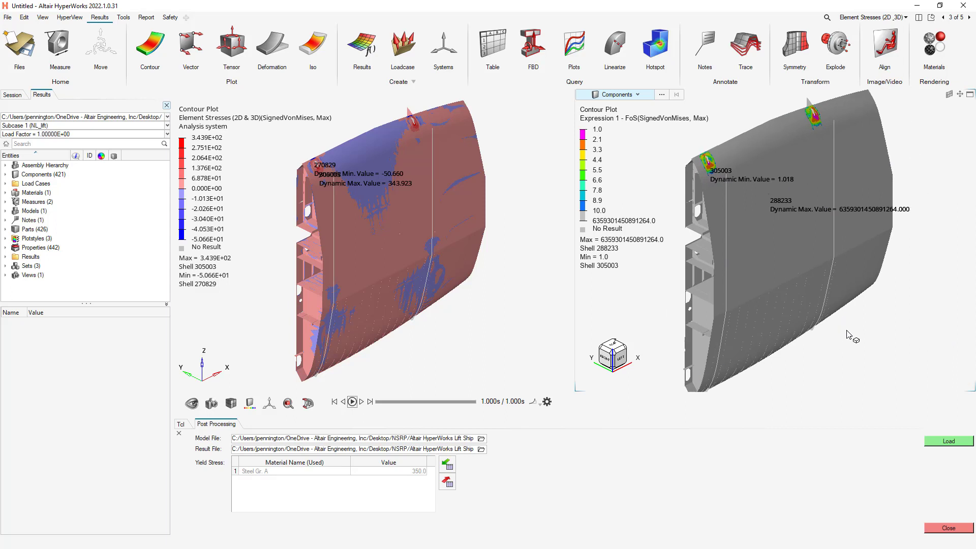
Go to the Crane, Cable Forces page and examine the 1D element force contour along both lifting cables.
{"action": "left_click", "coordinate": [969, 19]}
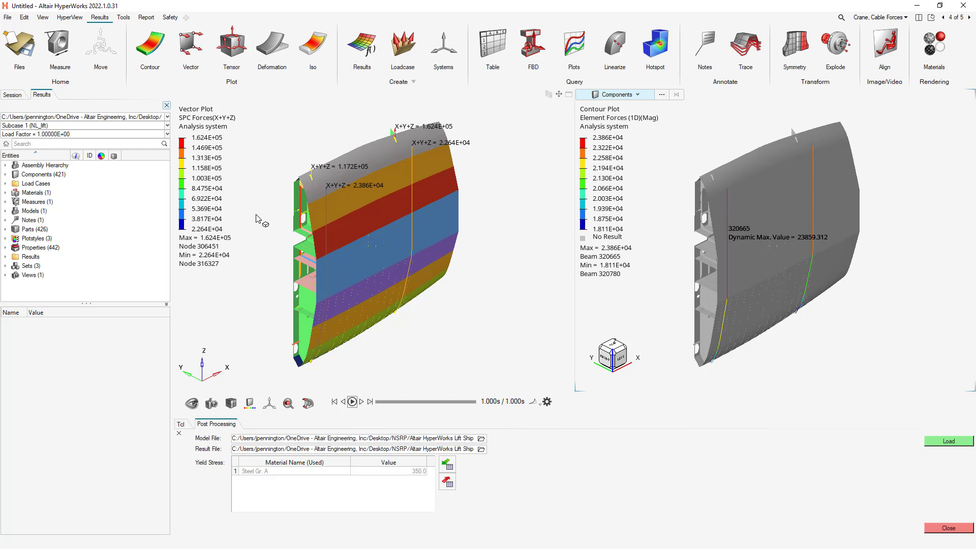
{"action": "left_click", "coordinate": [699, 141]}
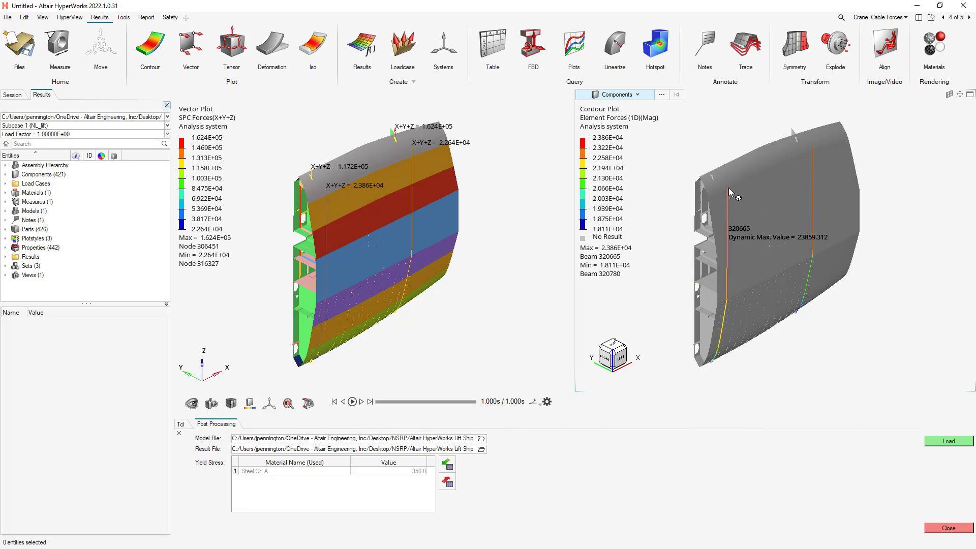
{"action": "scroll", "coordinate": [717, 365], "scroll_direction": "up", "scroll_amount": 1}
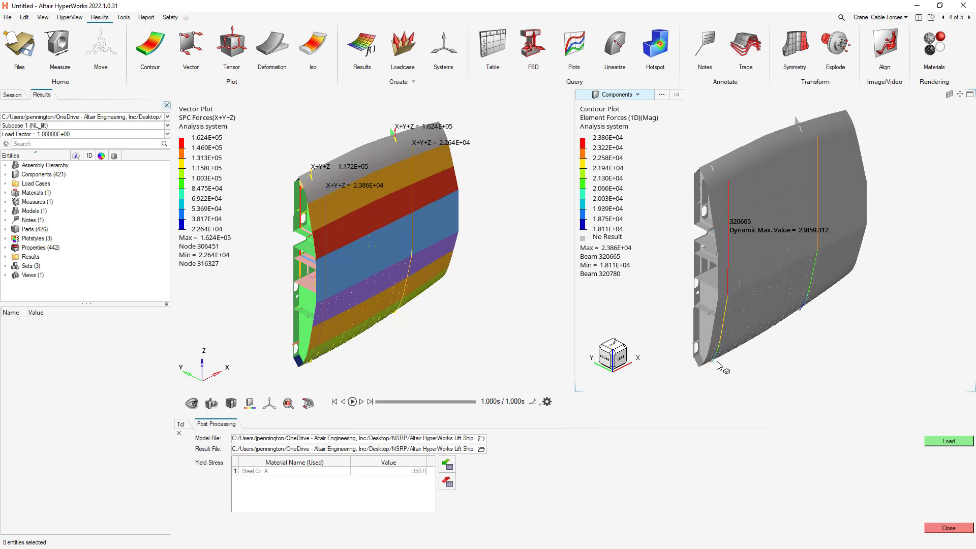
{"action": "mouse_move", "coordinate": [812, 354]}
{"action": "middle_mouse_down"}
{"action": "mouse_move", "coordinate": [803, 297]}
{"action": "mouse_move", "coordinate": [791, 310]}
{"action": "middle_mouse_up"}
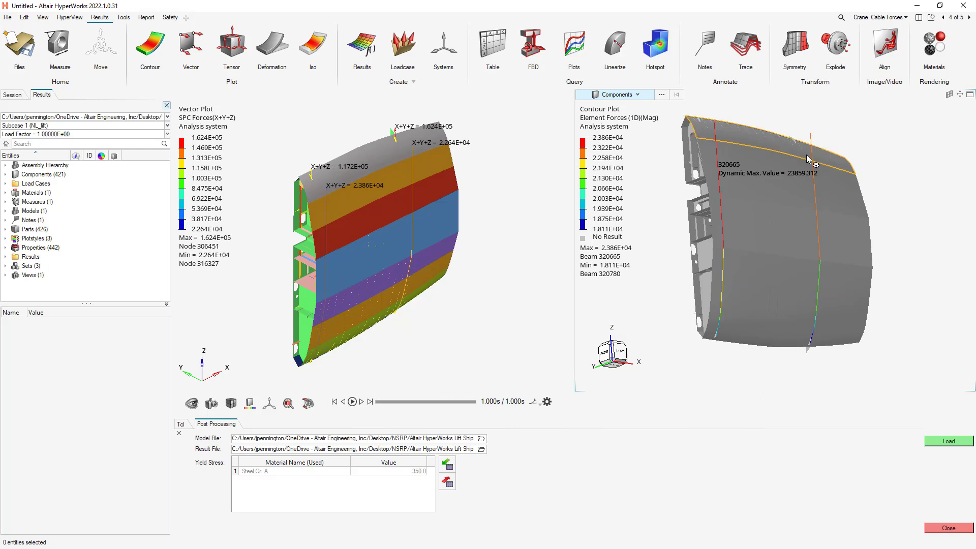
{"action": "scroll", "coordinate": [818, 270], "scroll_direction": "up", "scroll_amount": 1}
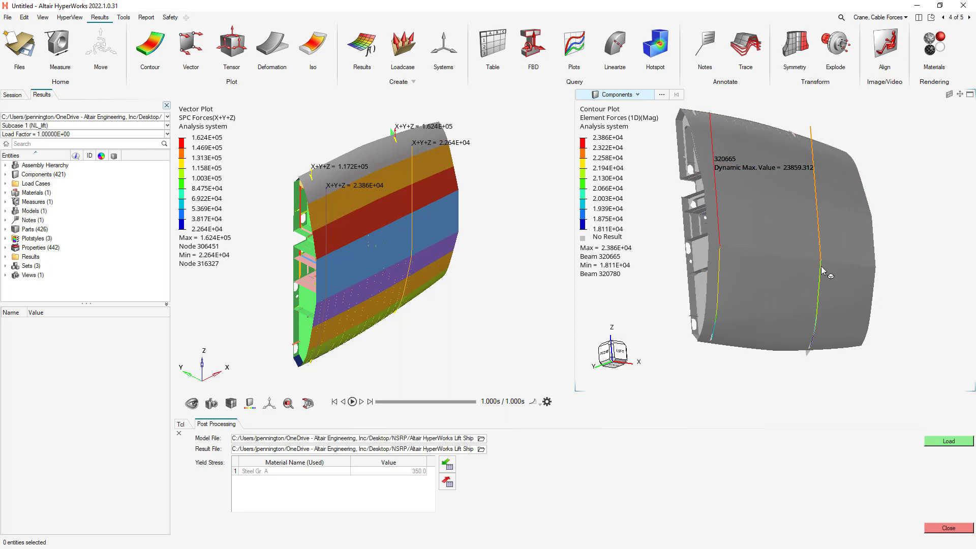
Inspect the 1D cable forces down to the panel's lower attachment points from different viewing angles.
{"action": "mouse_move", "coordinate": [809, 347]}
{"action": "scroll", "coordinate": [759, 390], "scroll_direction": "up", "scroll_amount": 1}
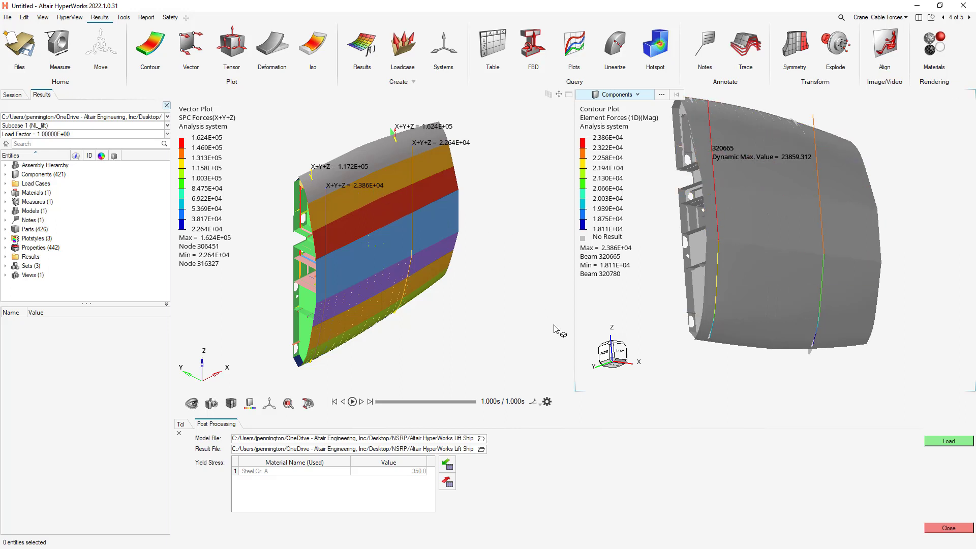
{"action": "mouse_move", "coordinate": [740, 200]}
{"action": "middle_mouse_down"}
{"action": "mouse_move", "coordinate": [765, 233]}
{"action": "mouse_move", "coordinate": [747, 275]}
{"action": "middle_mouse_up"}
{"action": "right_click_drag", "start_coordinate": [707, 222], "coordinate": [722, 261]}
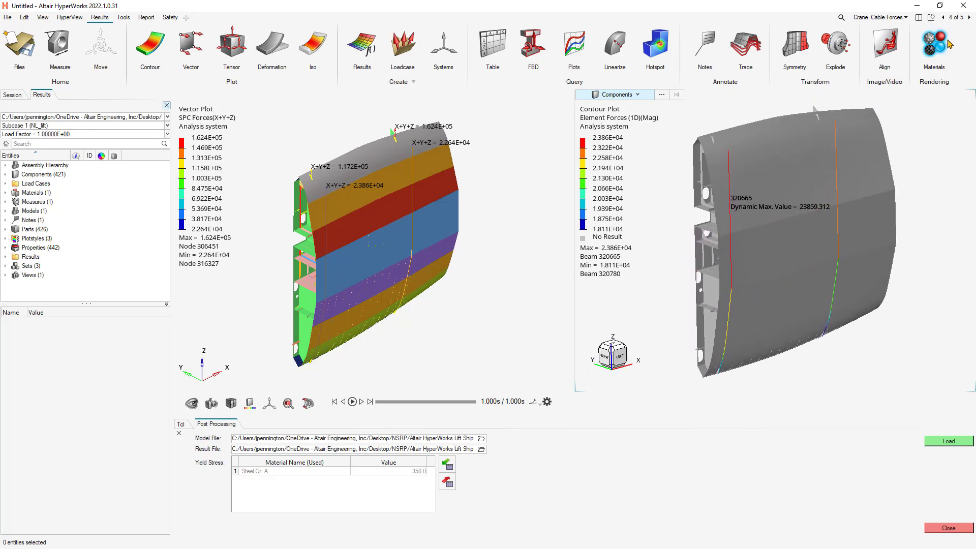
Go to the Contact Status page and examine the open and closed contact zones where both cables cross the panel's knuckle.
{"action": "left_click", "coordinate": [969, 17]}
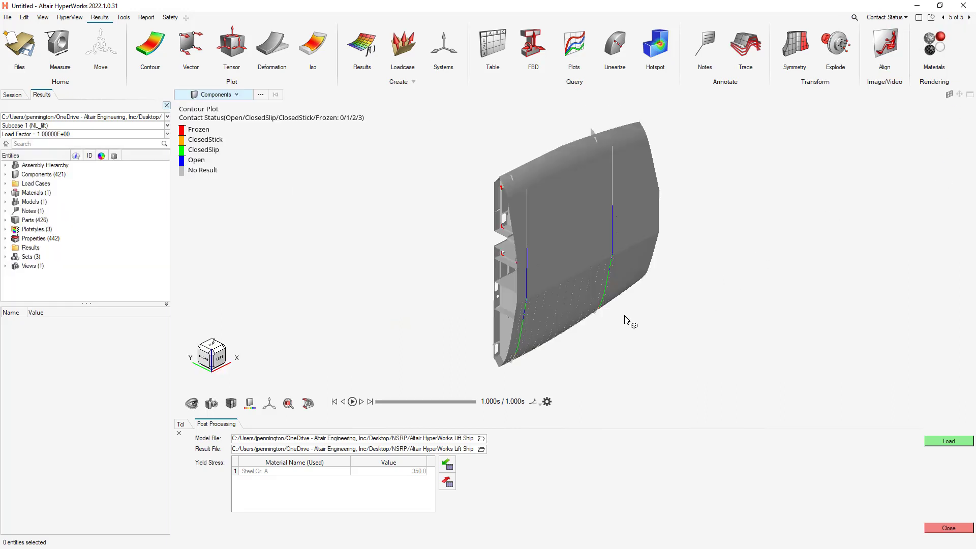
{"action": "mouse_move", "coordinate": [625, 318]}
{"action": "middle_mouse_down"}
{"action": "mouse_move", "coordinate": [642, 309]}
{"action": "mouse_move", "coordinate": [618, 294]}
{"action": "mouse_move", "coordinate": [623, 252]}
{"action": "middle_mouse_up"}
{"action": "middle_click_drag", "start_coordinate": [548, 360], "coordinate": [531, 365]}
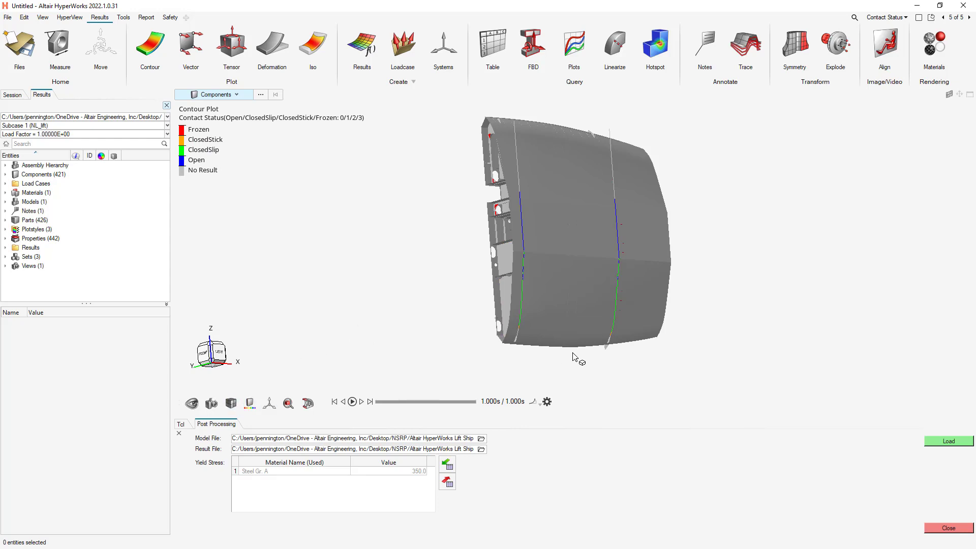
{"action": "mouse_move", "coordinate": [572, 355]}
{"action": "middle_mouse_down"}
{"action": "mouse_move", "coordinate": [575, 363]}
{"action": "mouse_move", "coordinate": [560, 365]}
{"action": "middle_mouse_up"}
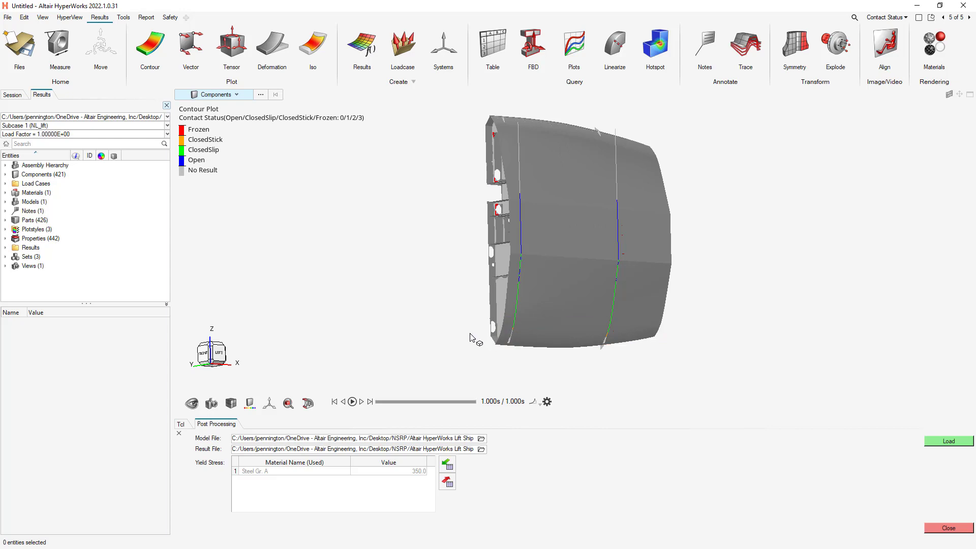
{"action": "scroll", "coordinate": [528, 267], "scroll_direction": "up", "scroll_amount": 5}
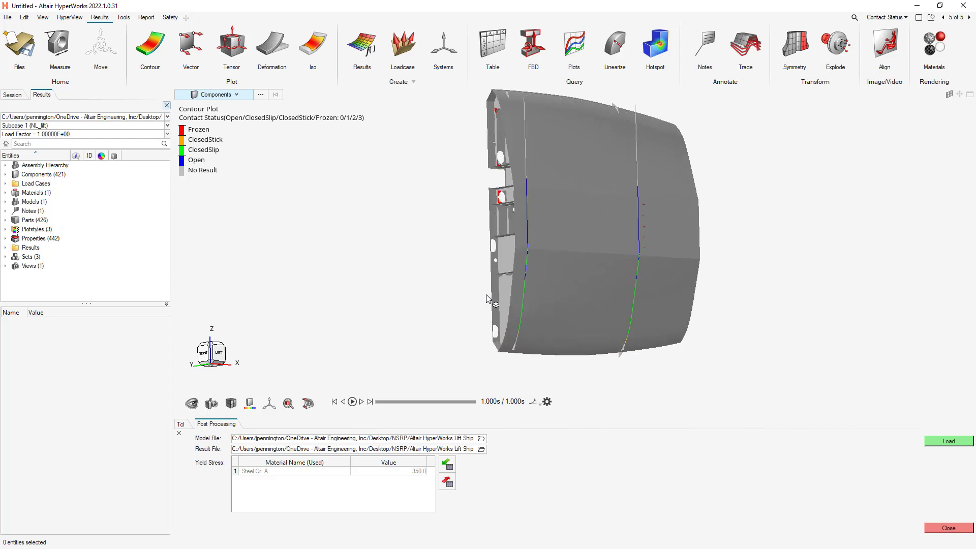
{"action": "scroll", "coordinate": [531, 269], "scroll_direction": "up", "scroll_amount": 5}
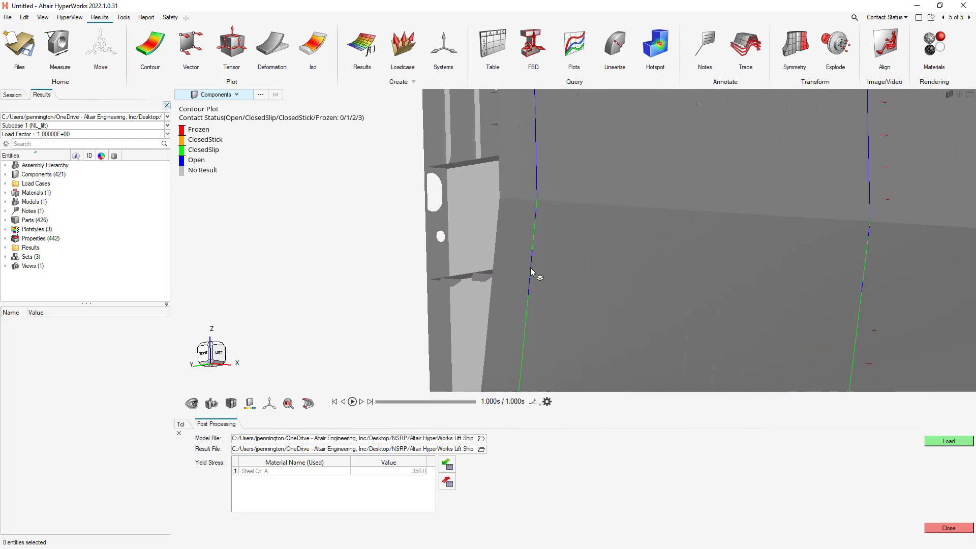
{"action": "right_click_drag", "start_coordinate": [590, 257], "coordinate": [437, 240]}
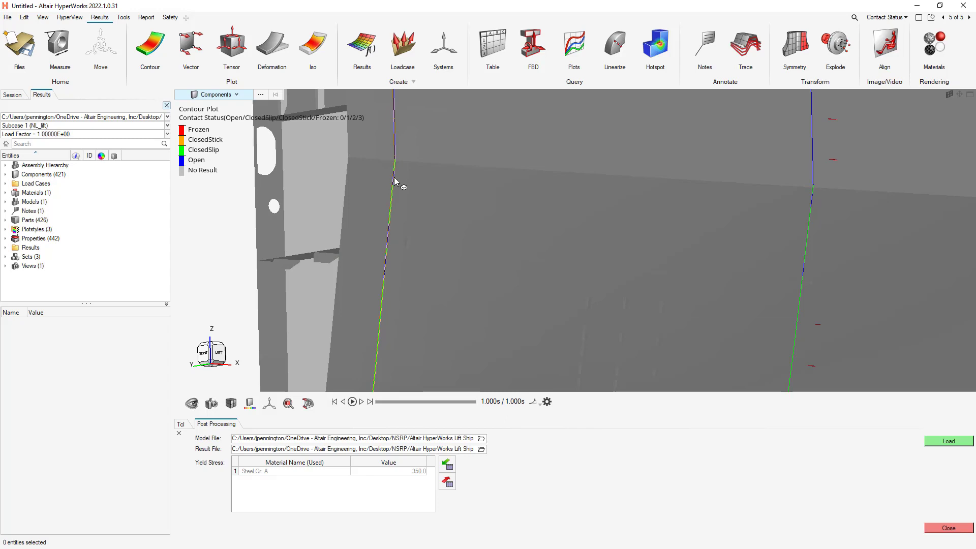
{"action": "mouse_move", "coordinate": [395, 181]}
{"action": "scroll", "coordinate": [230, 252], "scroll_direction": "down", "scroll_amount": 5}
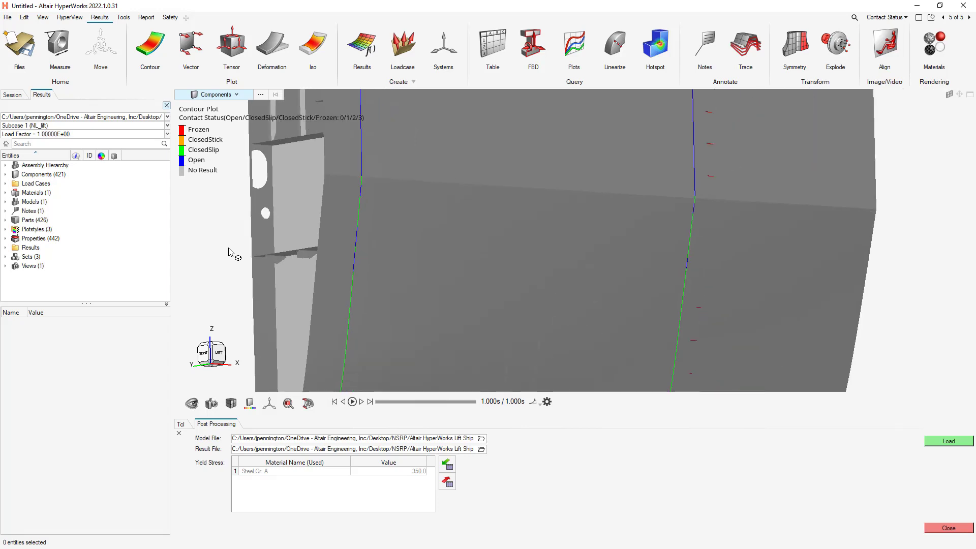
Examine the contact status along the cables down to the panel's lower pad eyes, returning to the whole-panel isometric view.
{"action": "right_click_drag", "start_coordinate": [230, 252], "coordinate": [327, 267]}
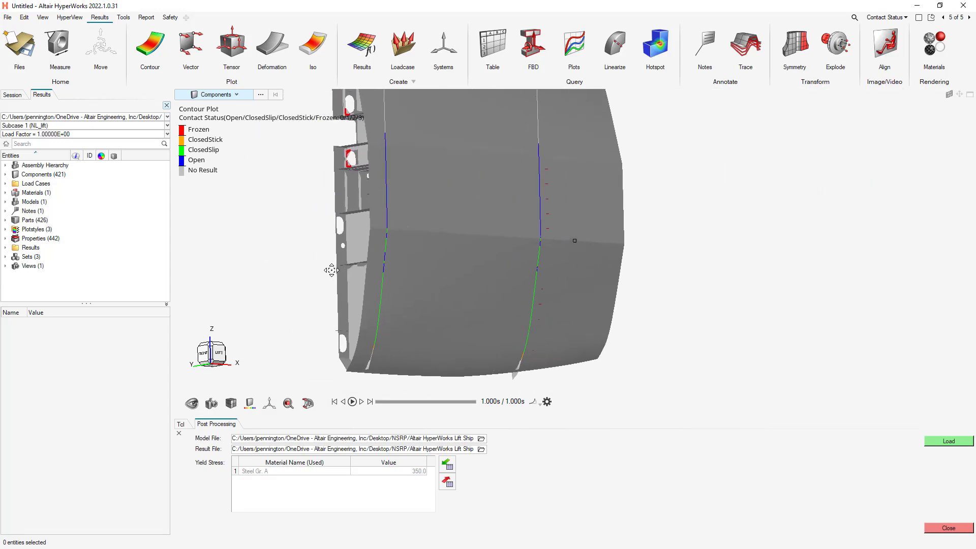
{"action": "scroll", "coordinate": [375, 335], "scroll_direction": "up", "scroll_amount": 4}
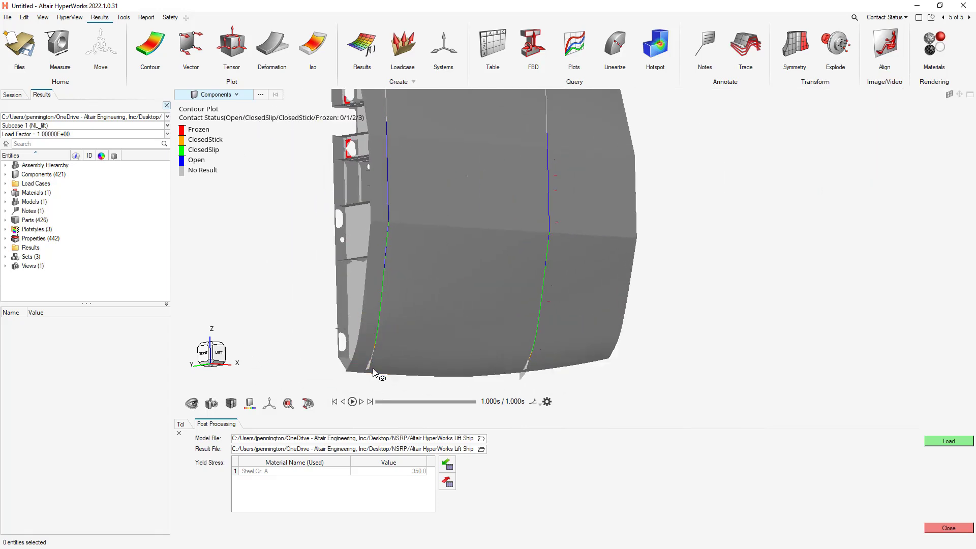
{"action": "middle_click_drag", "start_coordinate": [405, 244], "coordinate": [557, 275]}
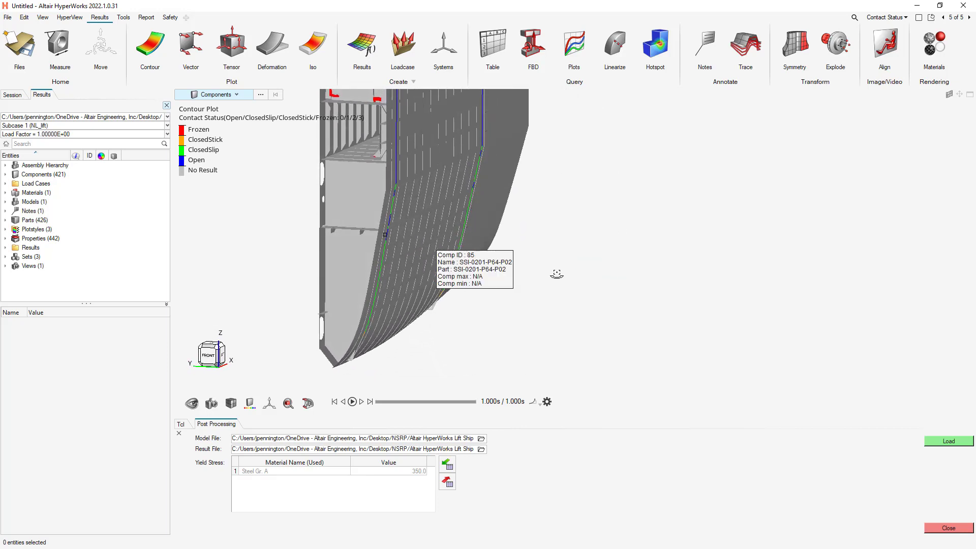
{"action": "right_click_drag", "start_coordinate": [399, 160], "coordinate": [401, 258]}
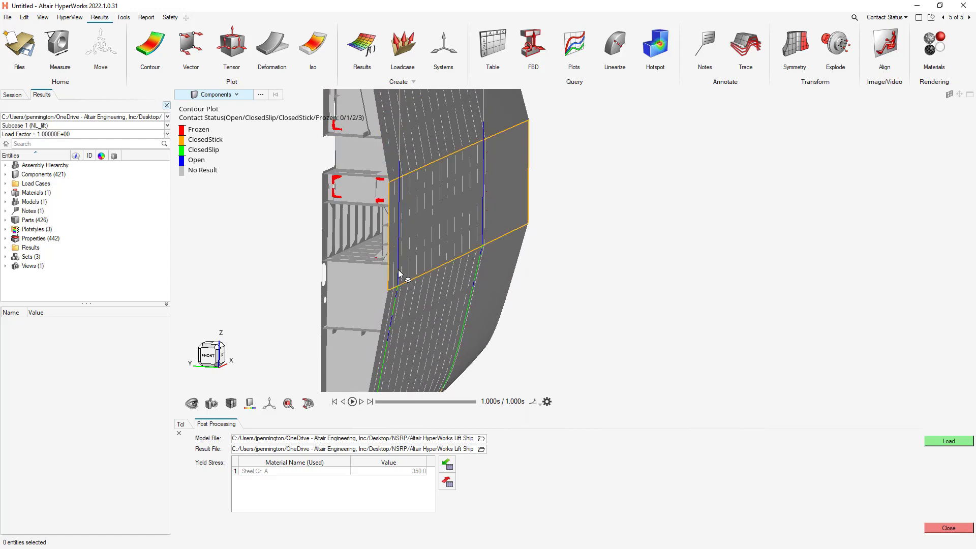
{"action": "right_click_drag", "start_coordinate": [399, 291], "coordinate": [408, 237]}
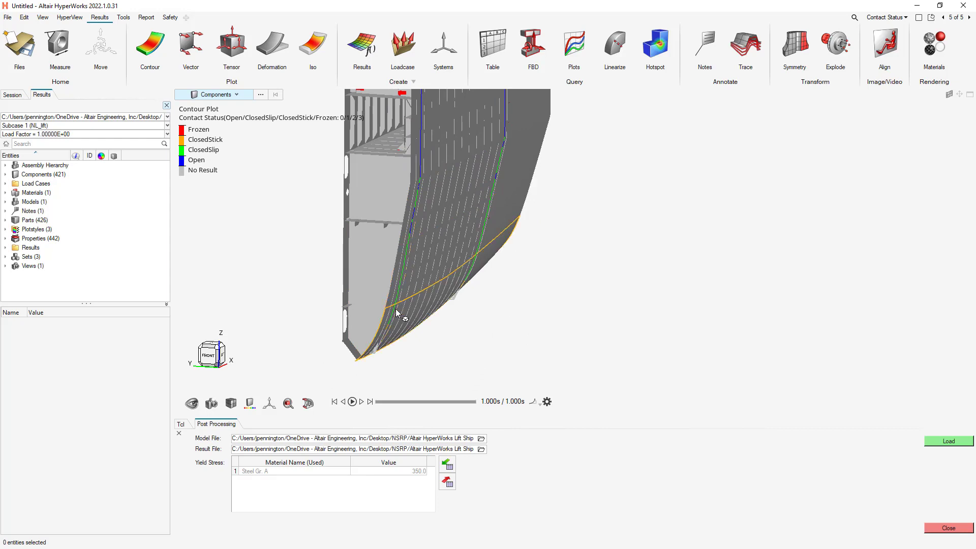
{"action": "scroll", "coordinate": [389, 355], "scroll_direction": "up", "scroll_amount": 5}
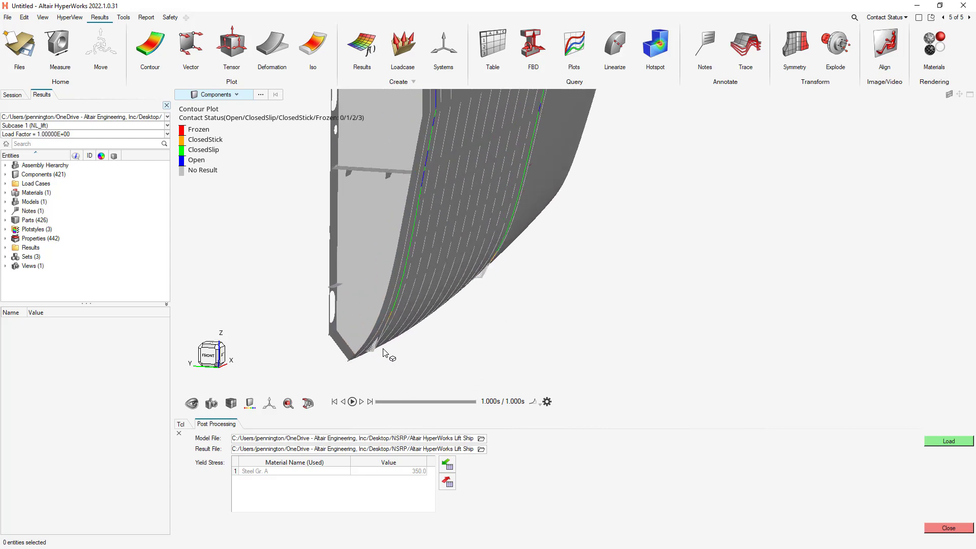
{"action": "scroll", "coordinate": [432, 209], "scroll_direction": "down", "scroll_amount": 1}
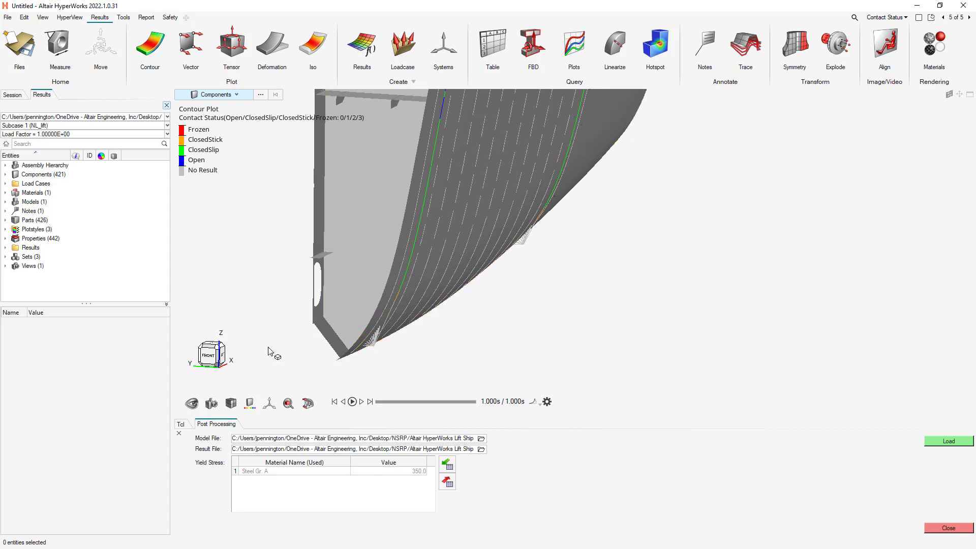
{"action": "mouse_move", "coordinate": [223, 355]}
{"action": "left_click", "coordinate": [227, 357]}
{"action": "left_click", "coordinate": [227, 356]}
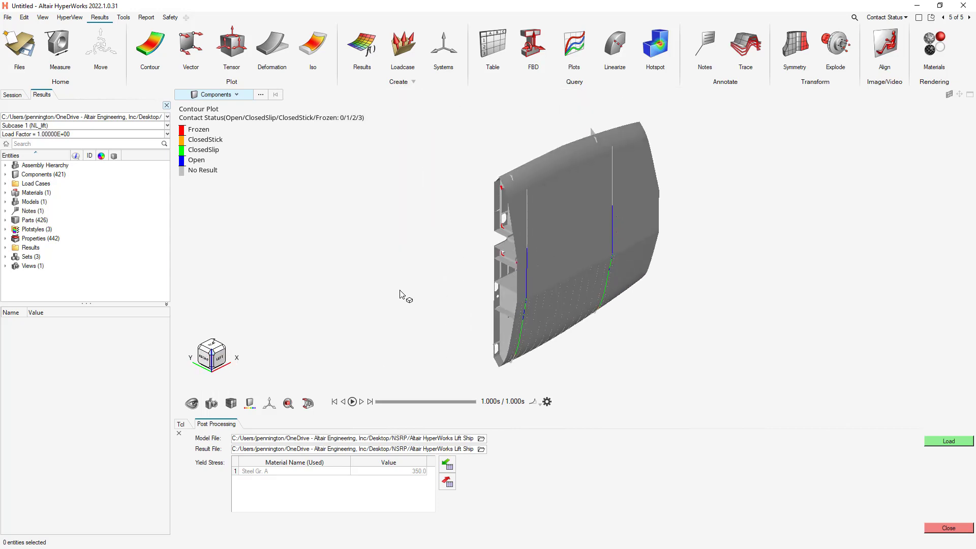
Return to the Displacement page and start a predefined session report in Presentation format.
{"action": "left_click", "coordinate": [969, 19]}
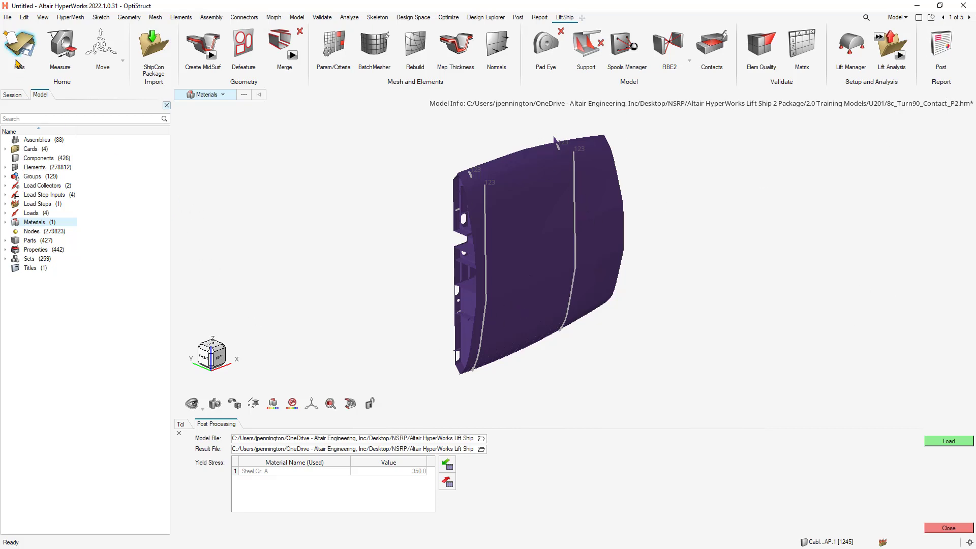
{"action": "left_click", "coordinate": [9, 19]}
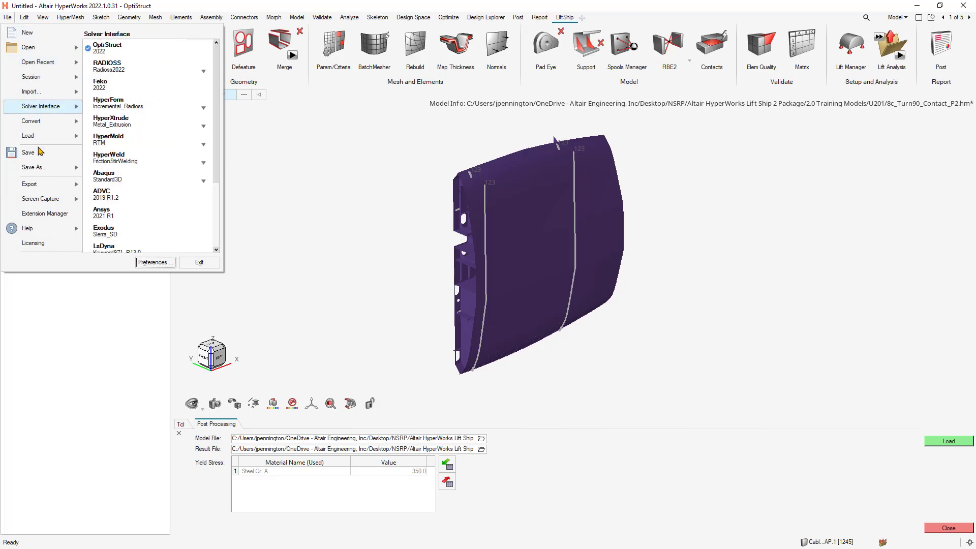
{"action": "left_click", "coordinate": [393, 212]}
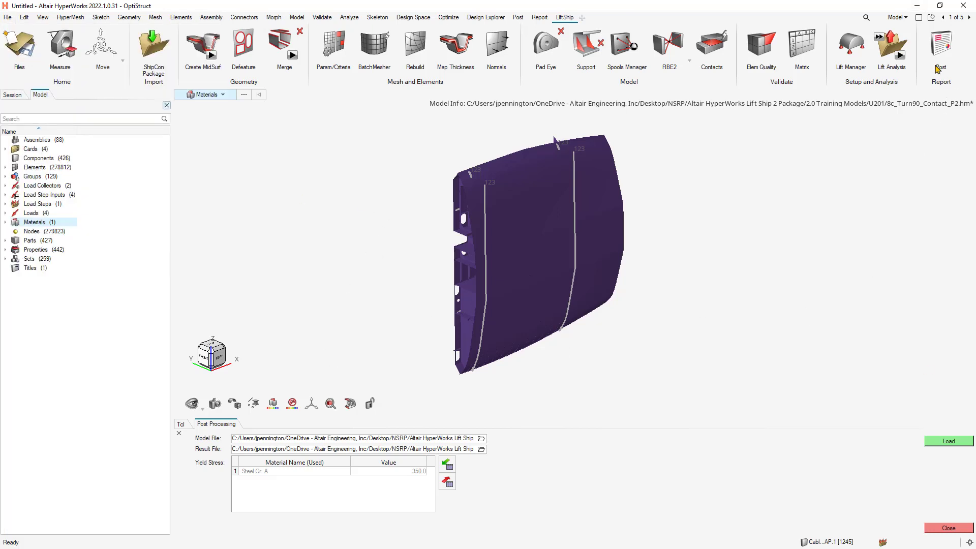
{"action": "left_click", "coordinate": [969, 18]}
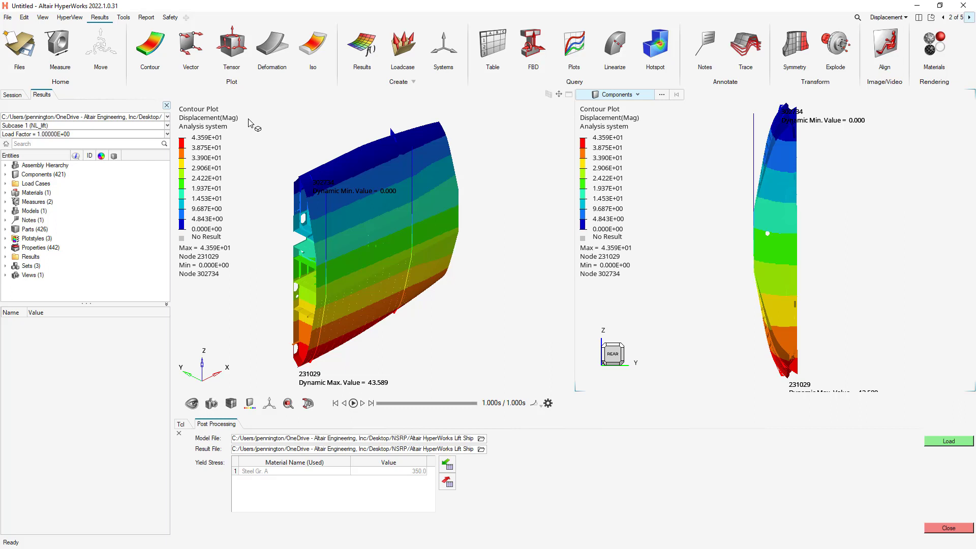
{"action": "left_click", "coordinate": [145, 18]}
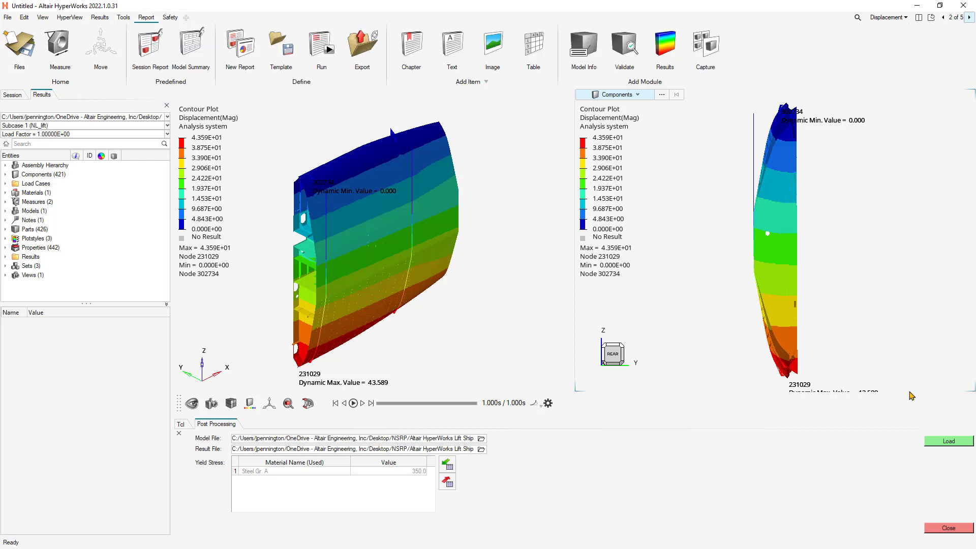
{"action": "left_click", "coordinate": [150, 44]}
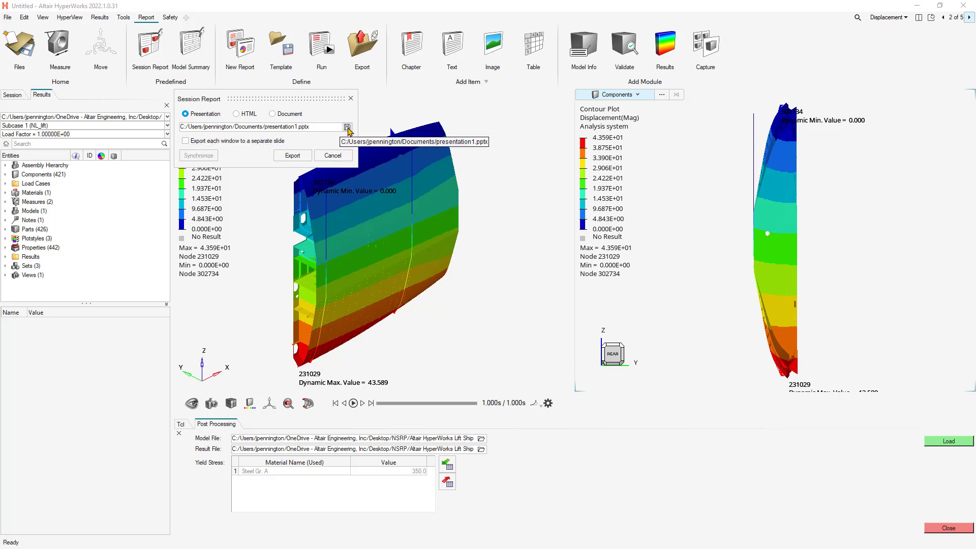
Set the report's output file to test.pptx in the Desktop's test folder and export the presentation.
{"action": "left_click", "coordinate": [347, 128]}
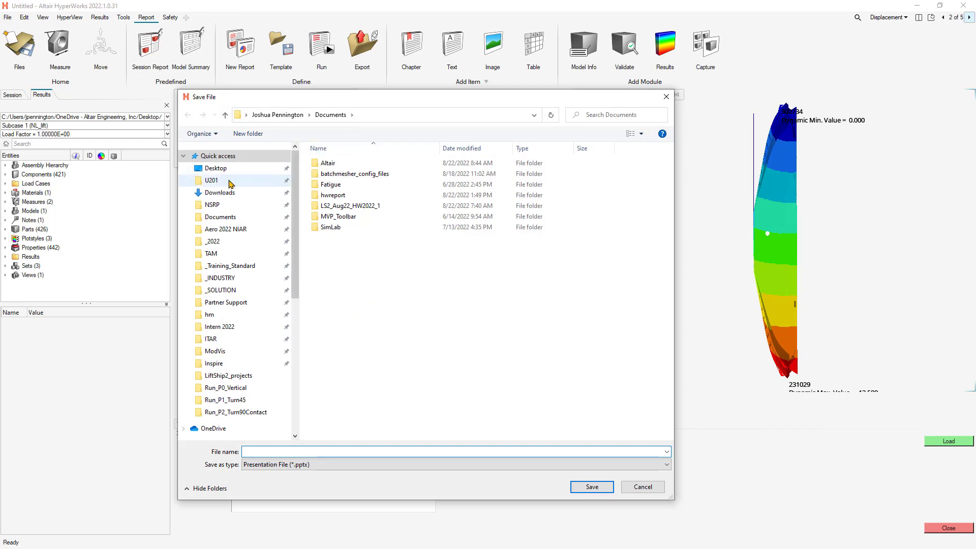
{"action": "left_click", "coordinate": [215, 168]}
{"action": "left_click", "coordinate": [351, 451]}
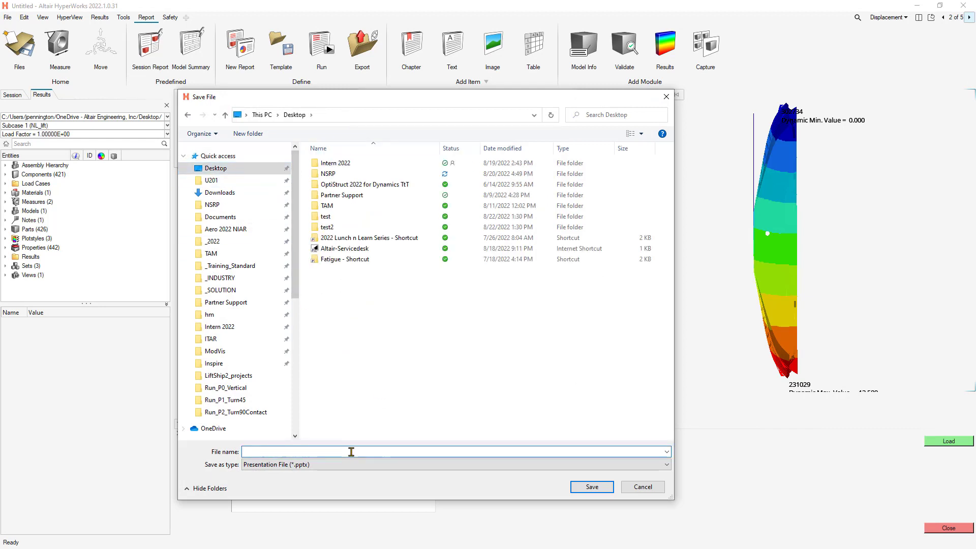
{"action": "type", "text": "test"}
{"action": "left_click", "coordinate": [247, 461]}
{"action": "left_click", "coordinate": [590, 486]}
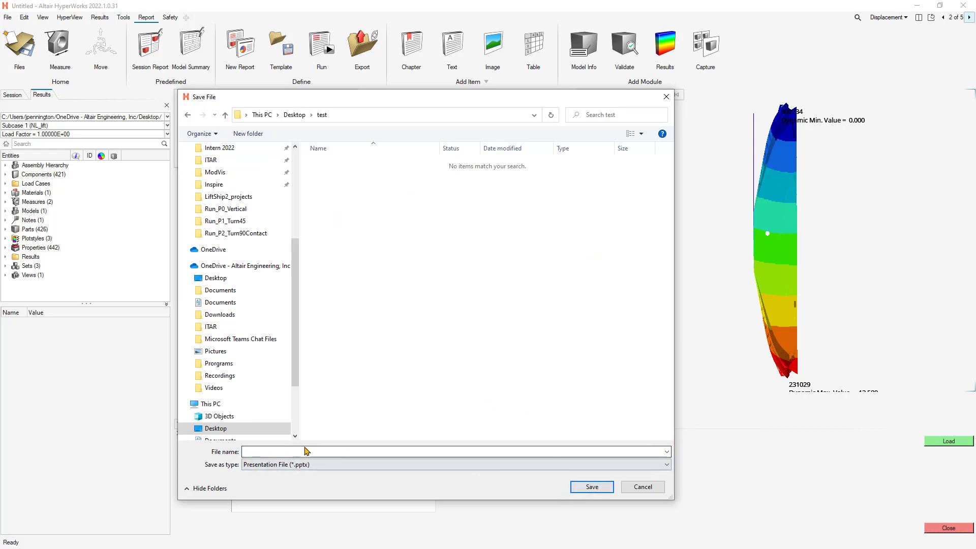
{"action": "type", "text": "test"}
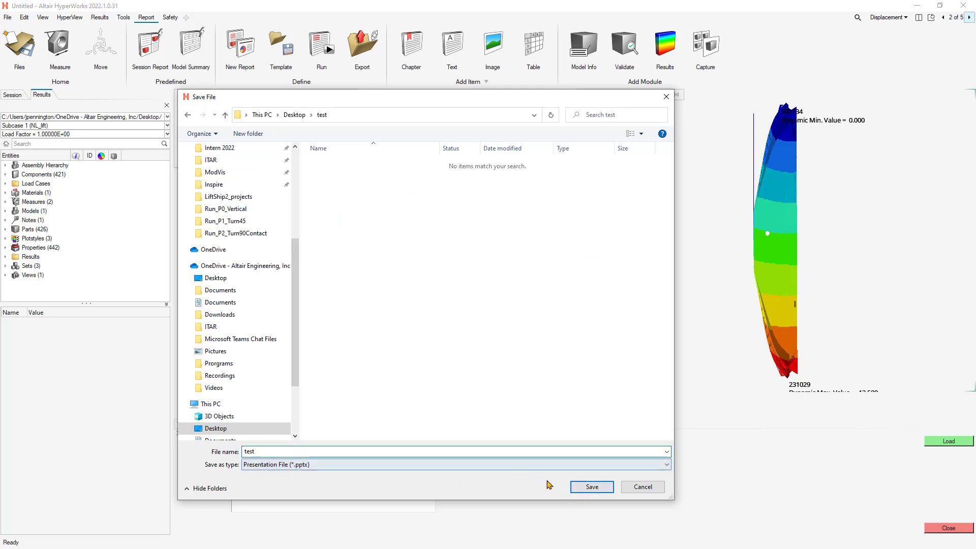
{"action": "left_click", "coordinate": [591, 487]}
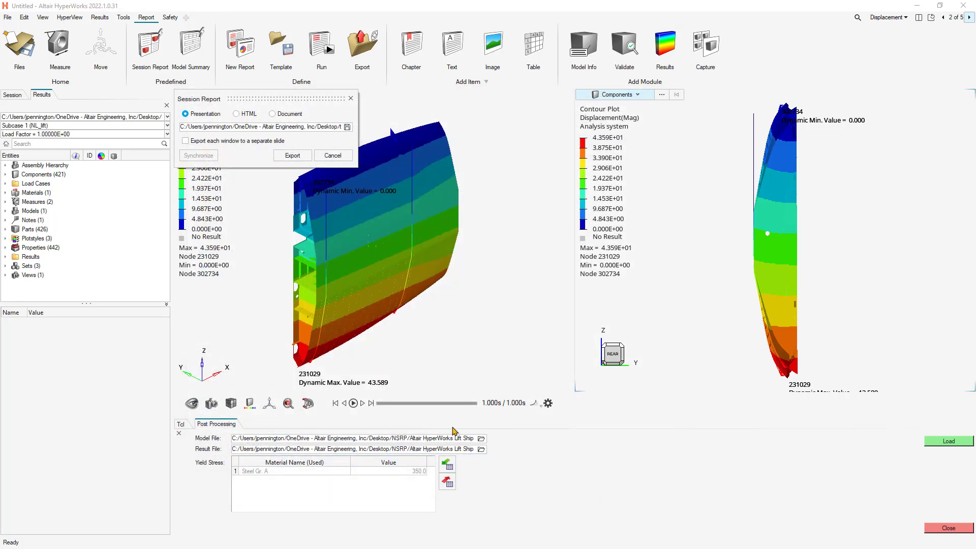
{"action": "left_click", "coordinate": [298, 158]}
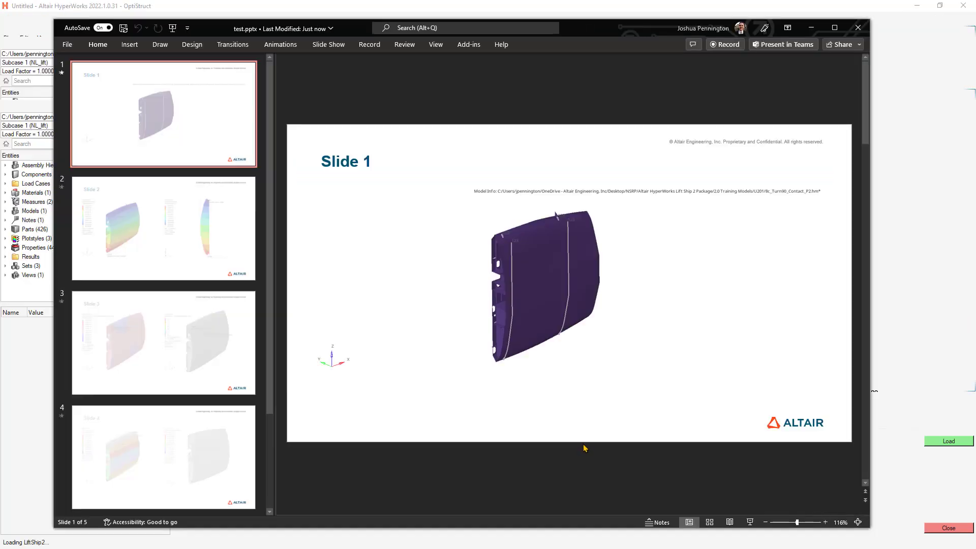
Review the displacement slide and the stress and factor of safety slide of the exported test.pptx in PowerPoint.
{"action": "left_click", "coordinate": [168, 241]}
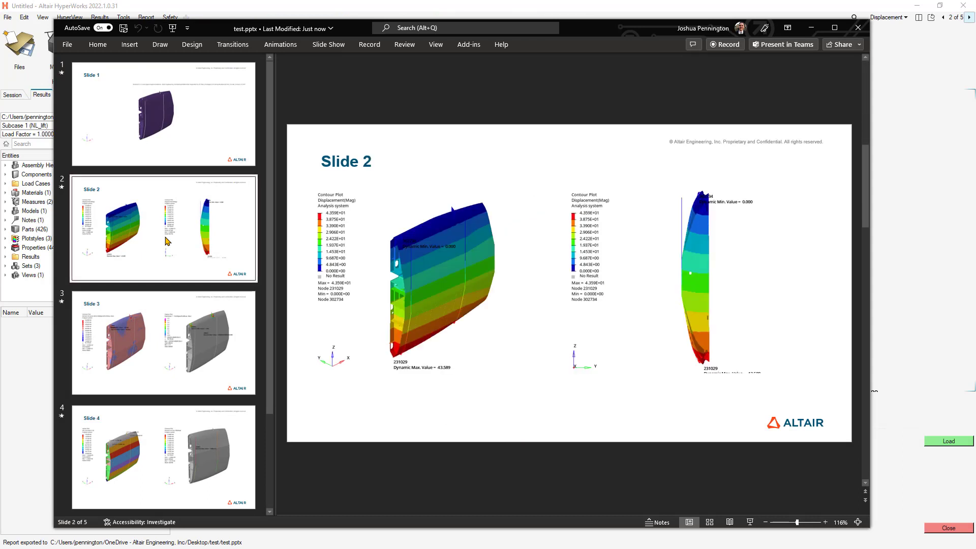
{"action": "left_click", "coordinate": [189, 344]}
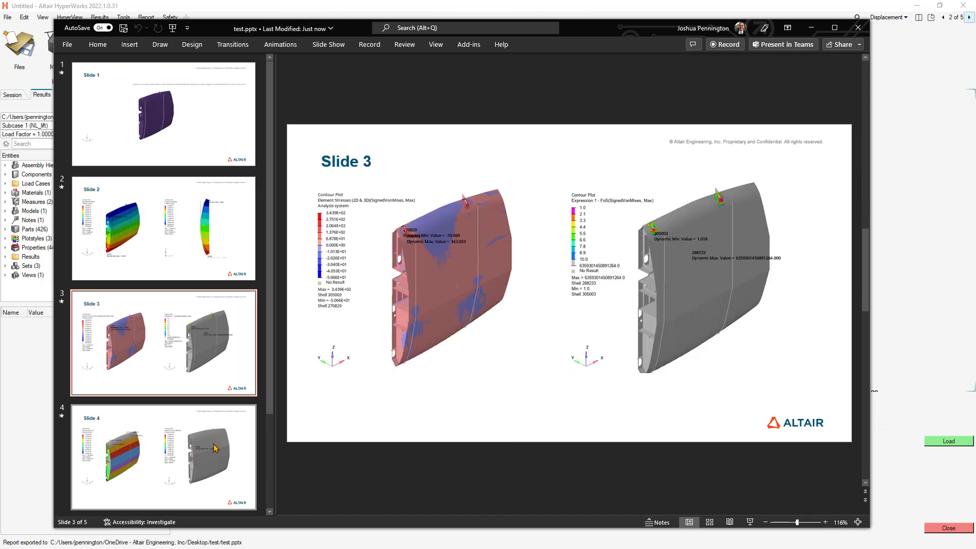